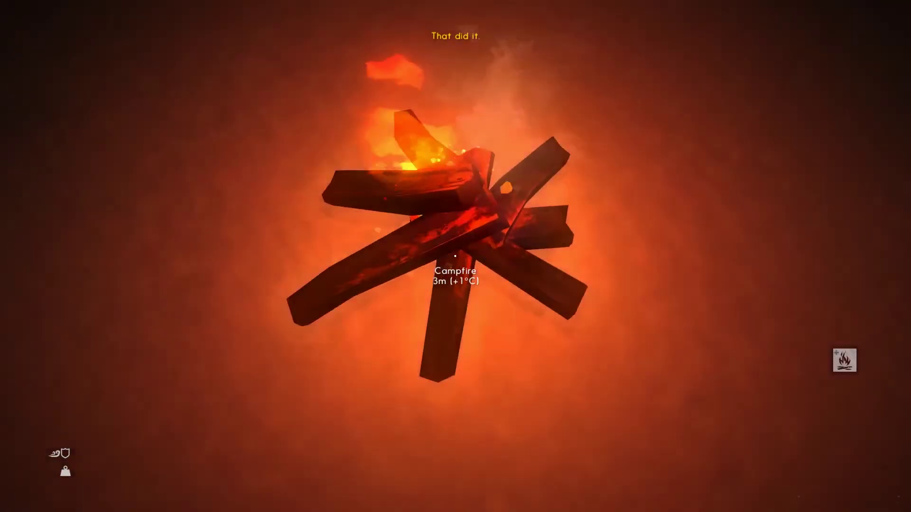
Stoke the campfire with two reclaimed wood and two sticks for about 2H 25M
click(456, 256)
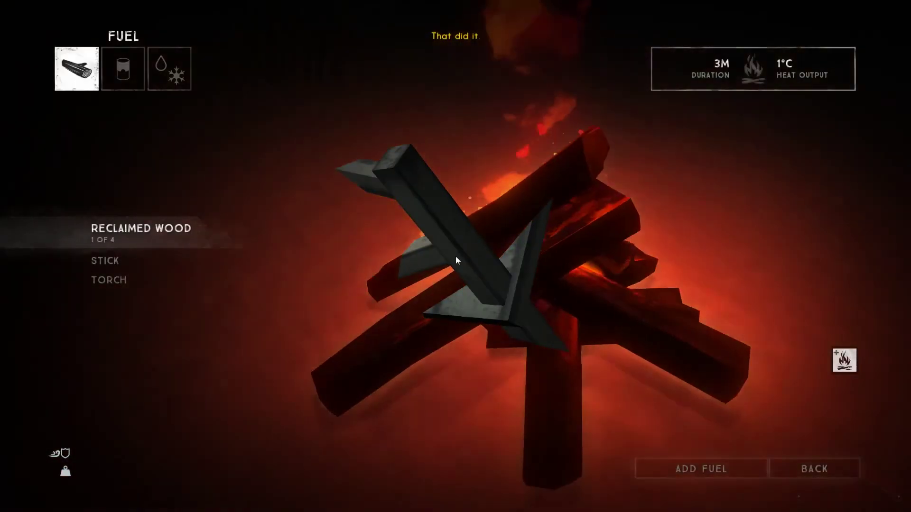
click(692, 465)
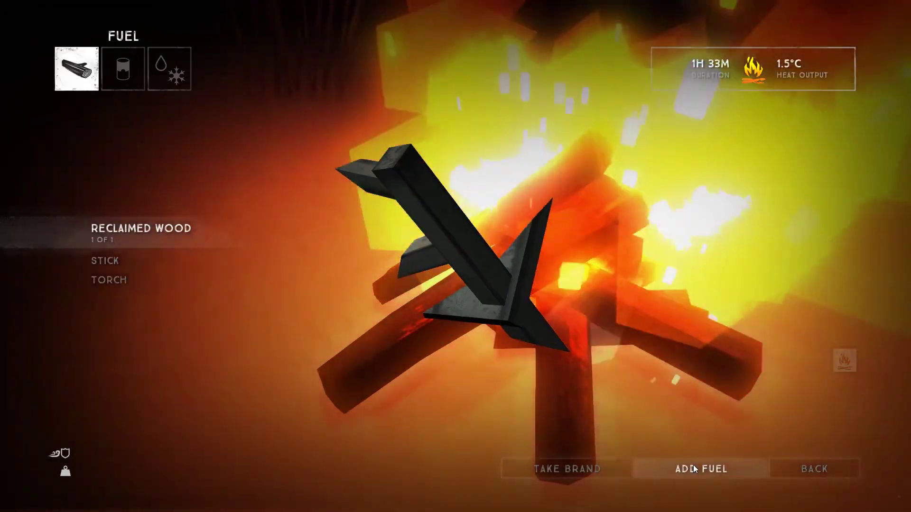
click(694, 465)
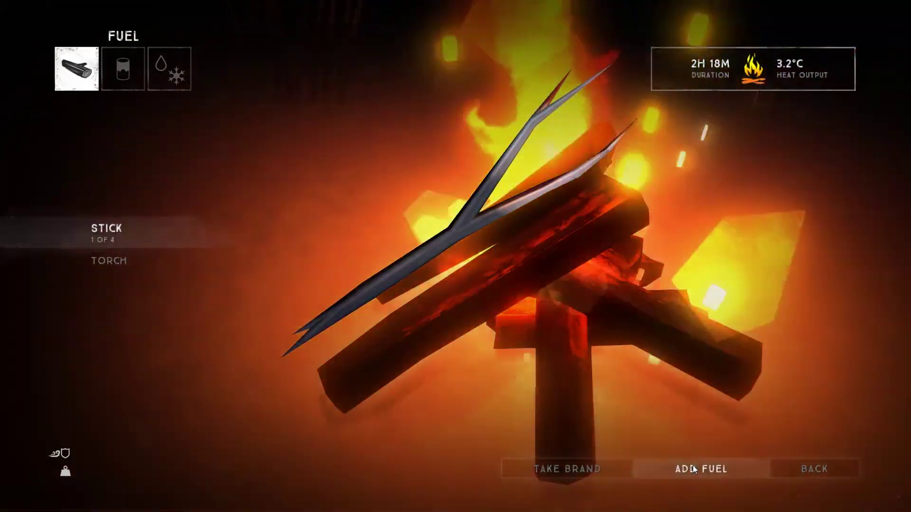
click(692, 466)
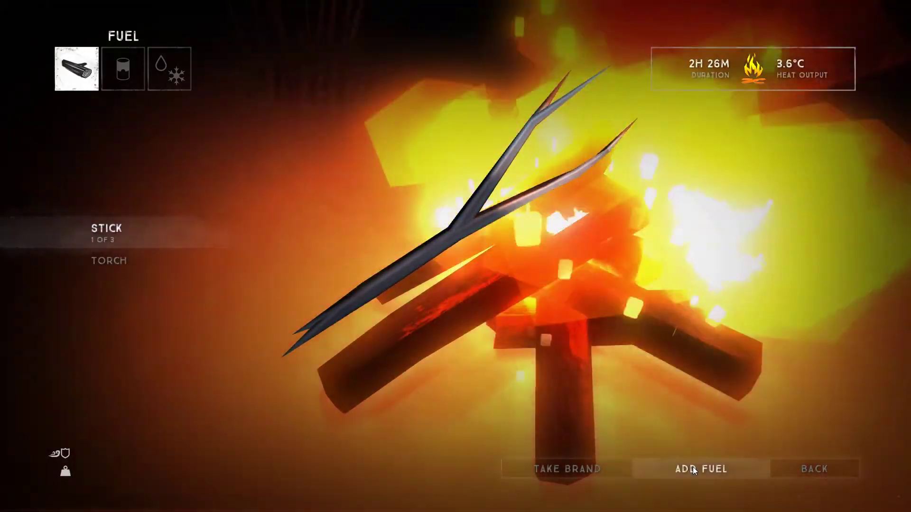
click(816, 475)
click(456, 257)
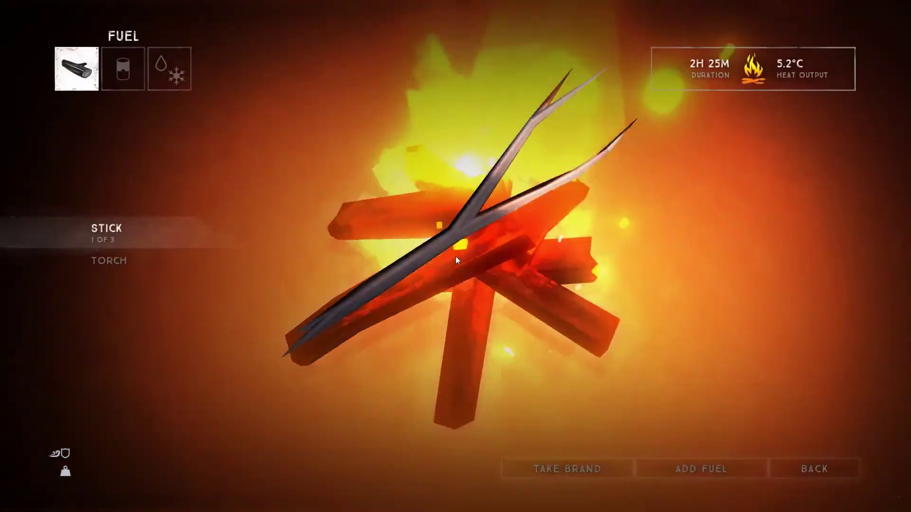
click(112, 76)
Heat the cup of herbal tea at the fire
click(148, 316)
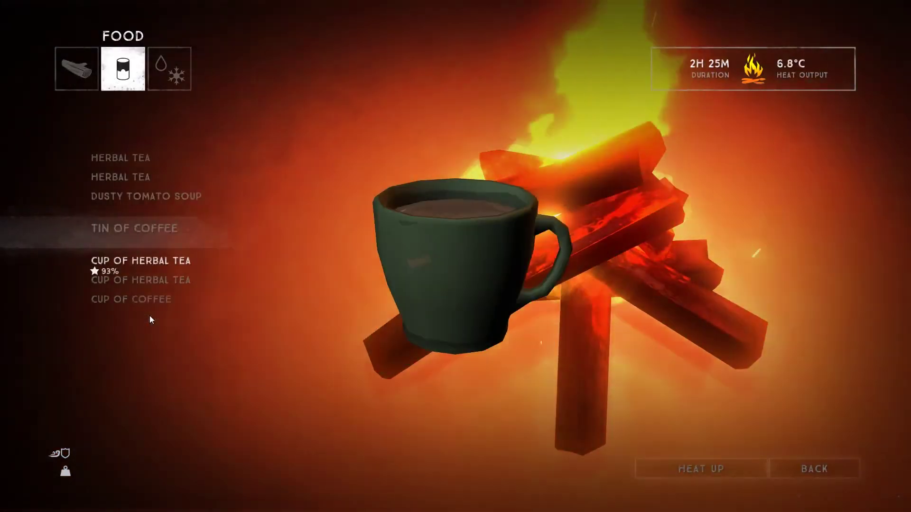
click(704, 460)
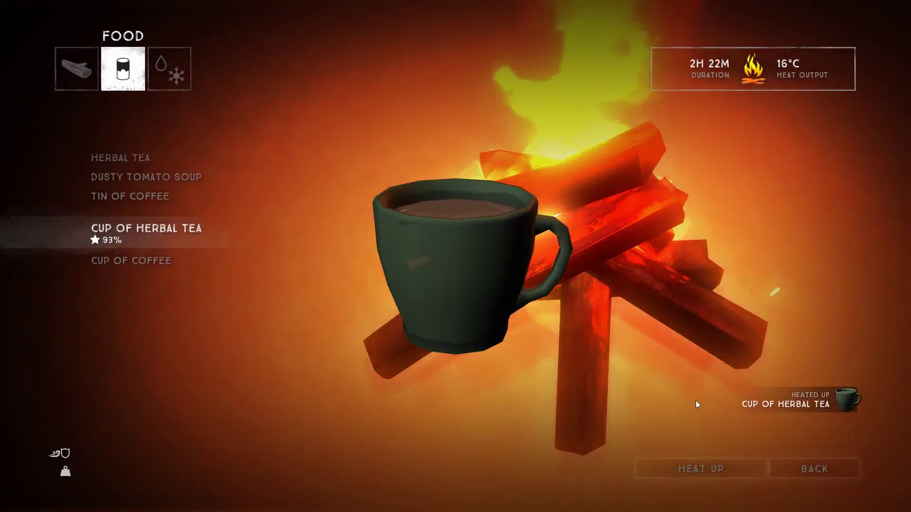
click(744, 472)
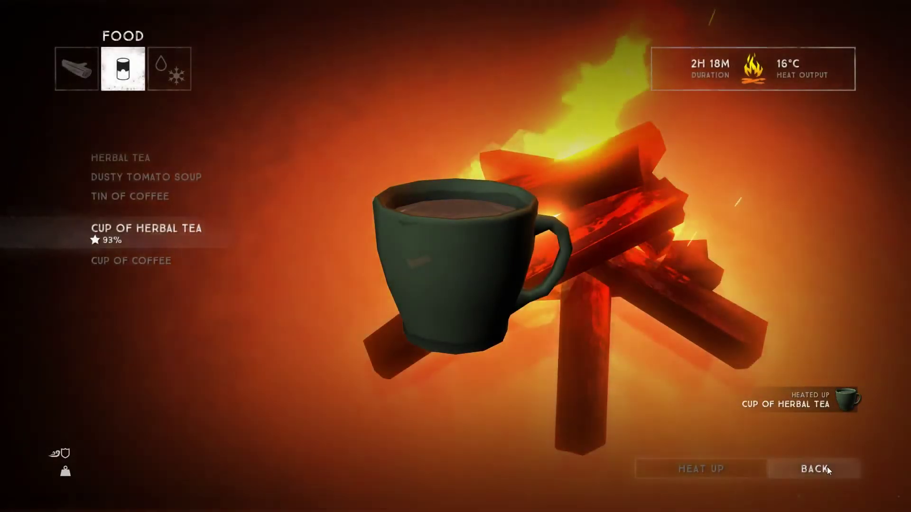
click(827, 467)
Drink both cups of herbal tea from the backpack, raising calories to 816
key(Tab)
click(455, 249)
click(284, 163)
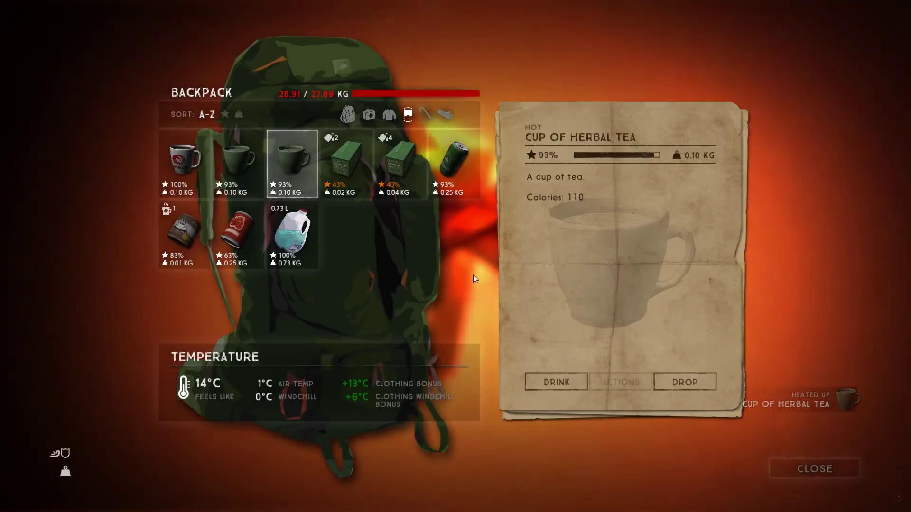
click(544, 385)
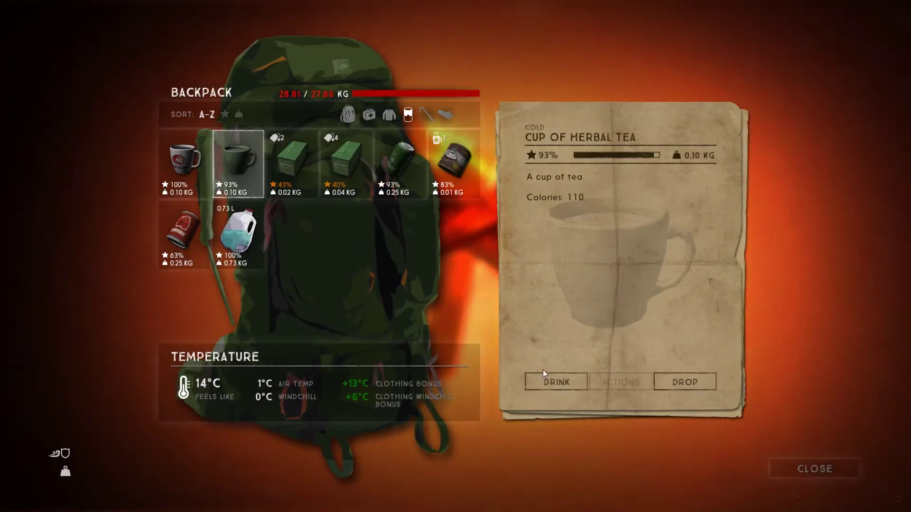
click(544, 375)
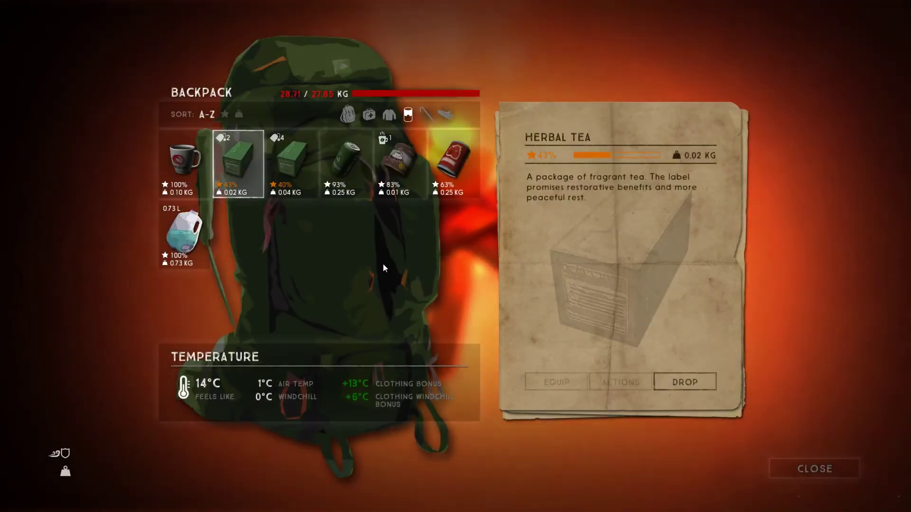
key(Escape)
Heat the cup of coffee at the fire
click(455, 256)
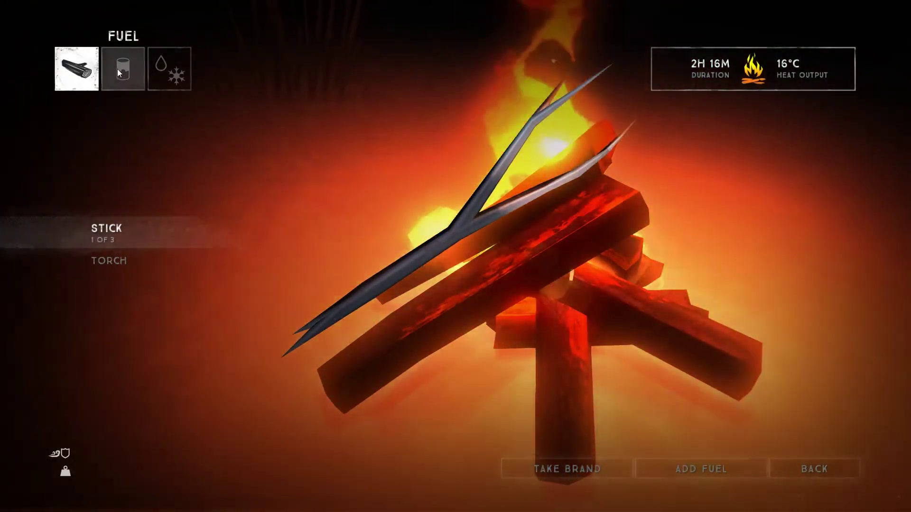
click(118, 69)
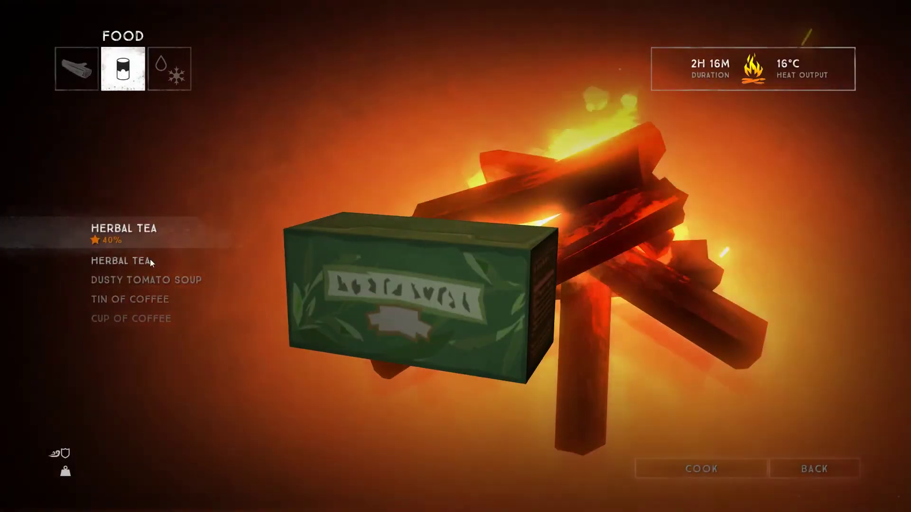
click(150, 259)
click(152, 274)
click(153, 259)
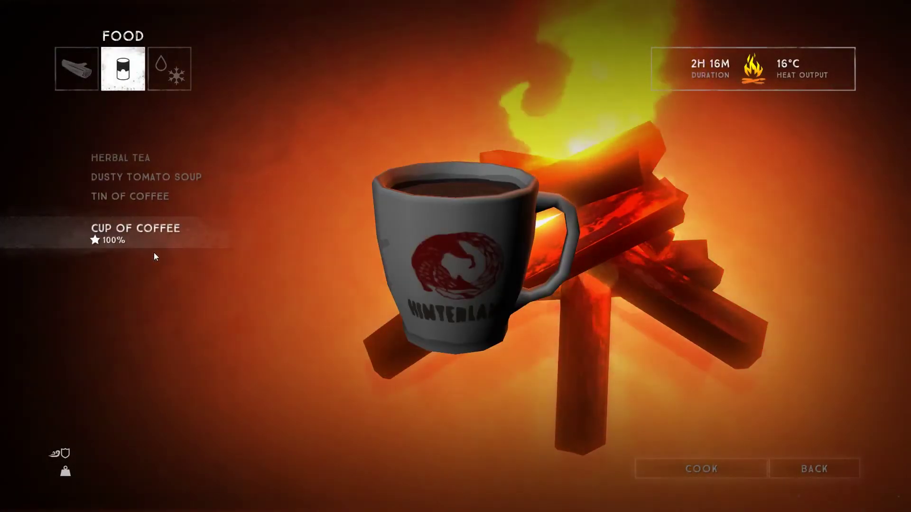
click(697, 468)
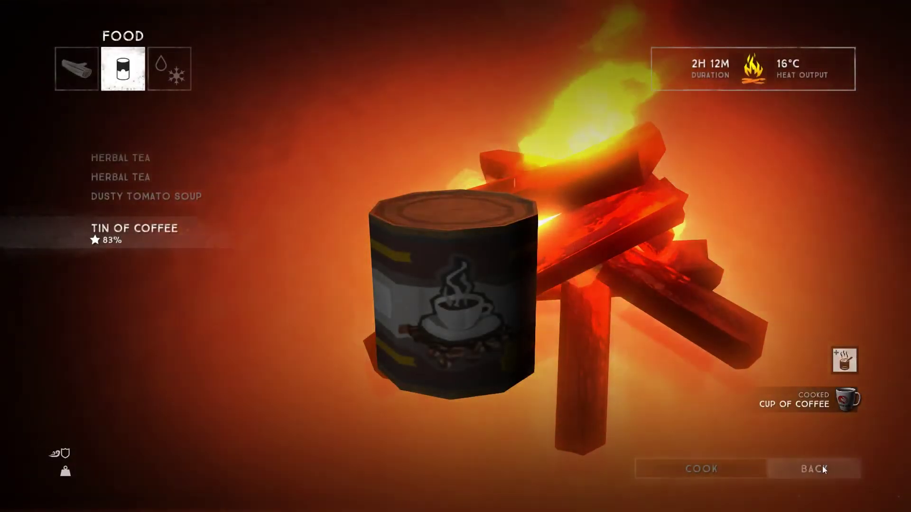
click(823, 466)
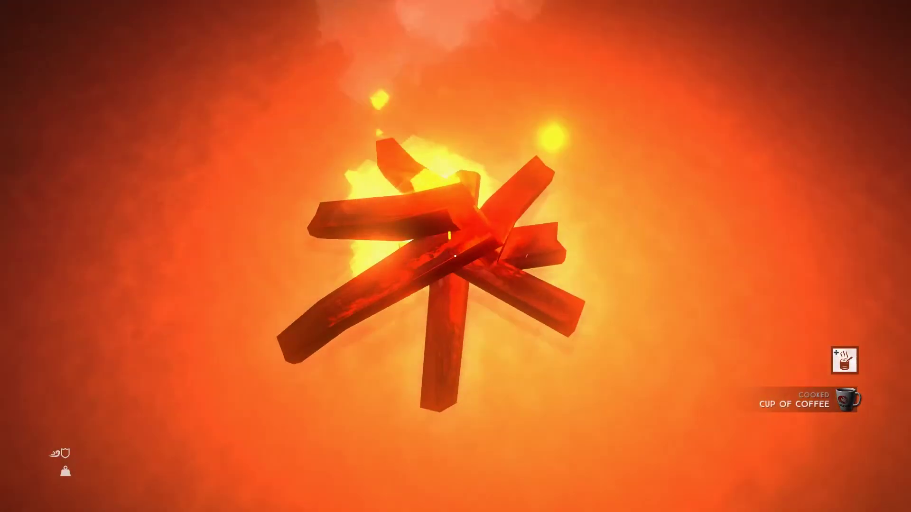
Drink the hot coffee and the Summit Soda, bringing calories to 1133
key(Tab)
click(462, 269)
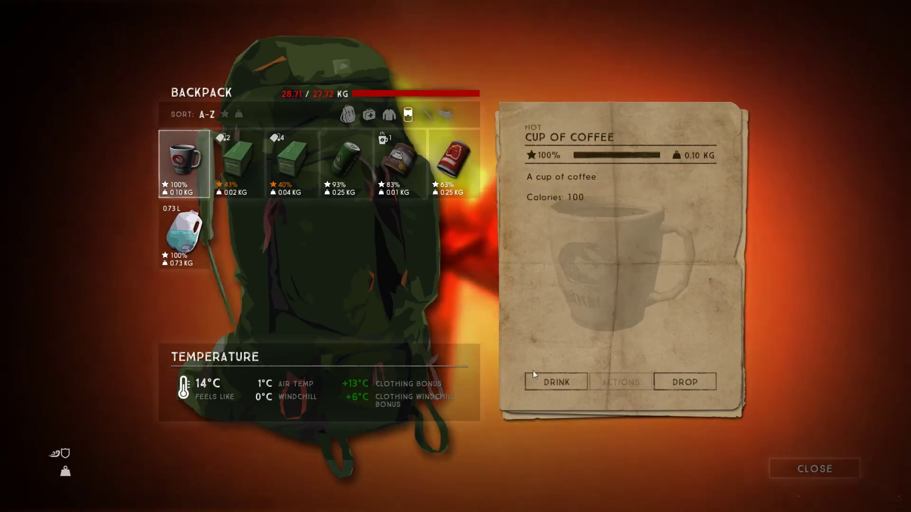
click(561, 373)
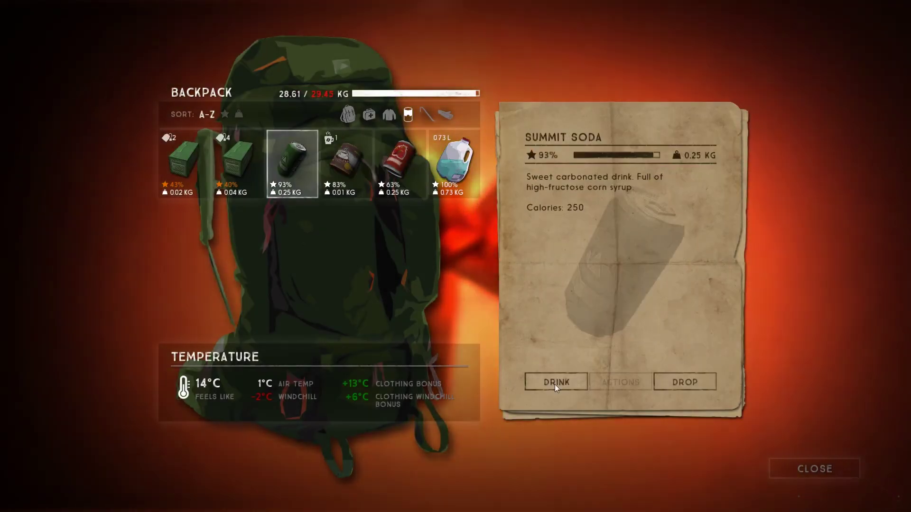
click(554, 383)
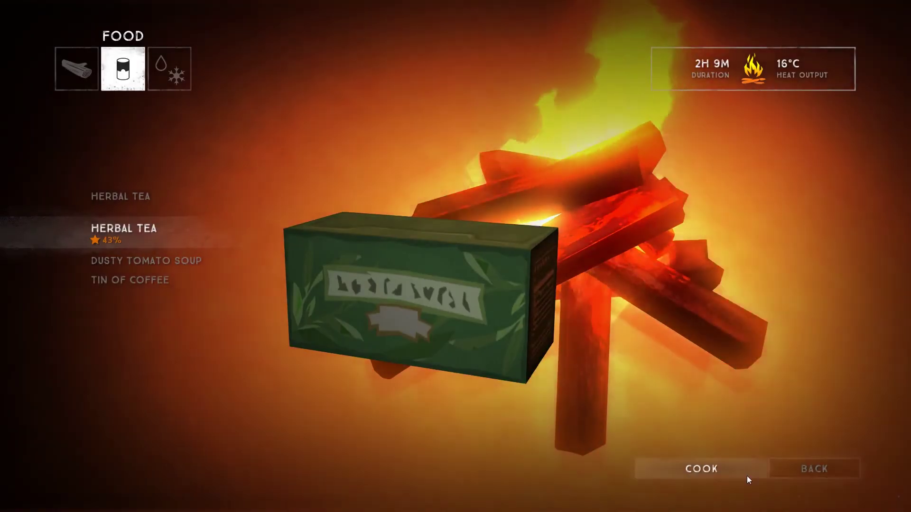
Brew a fresh cup of herbal tea and drink it from the backpack
click(741, 476)
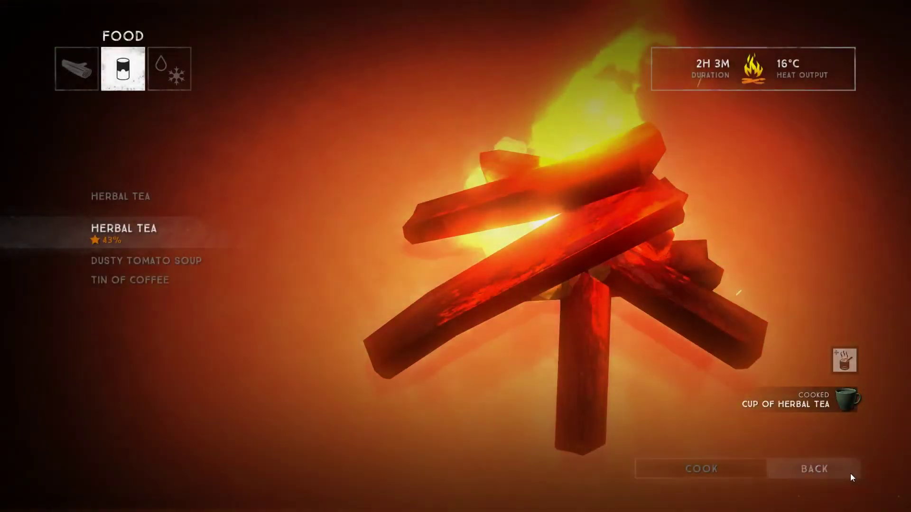
click(851, 474)
key(Tab)
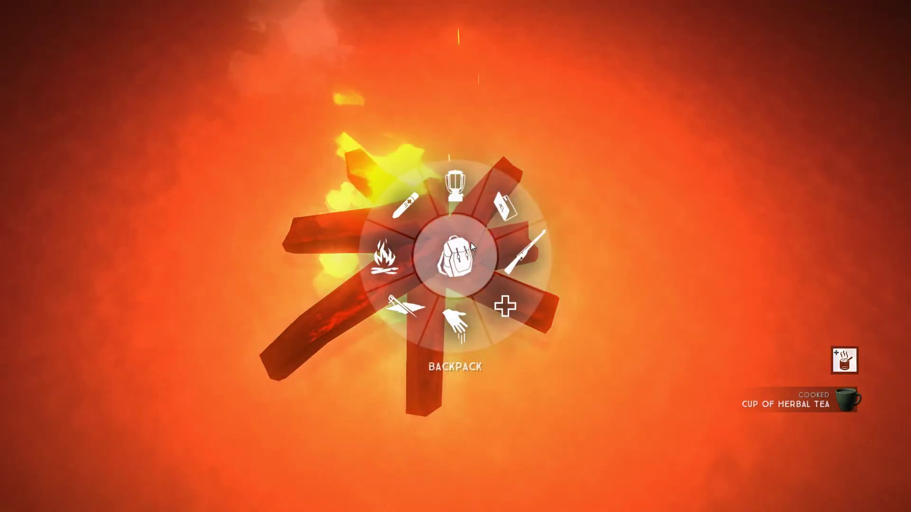
click(470, 243)
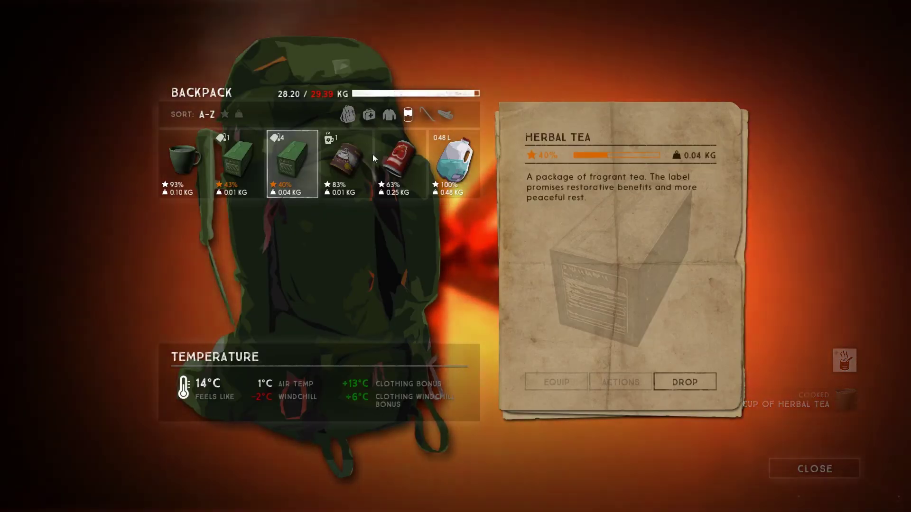
click(375, 118)
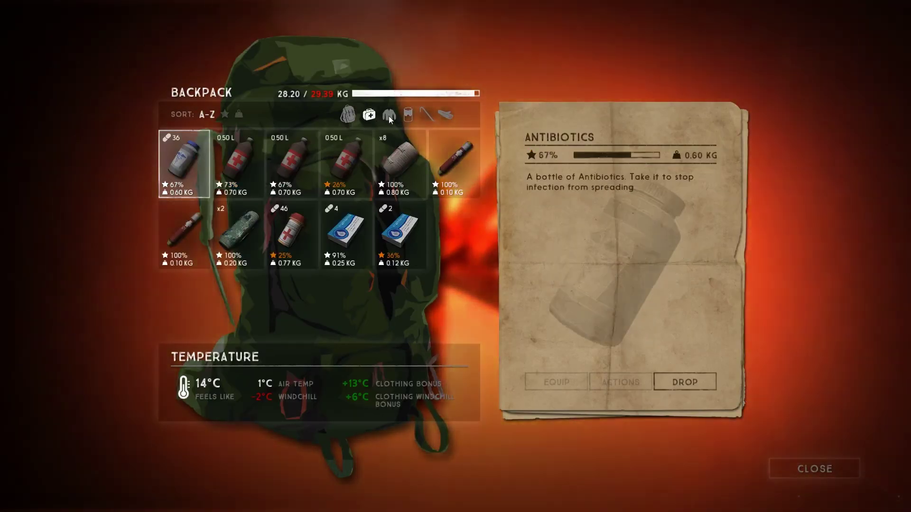
click(389, 116)
click(349, 115)
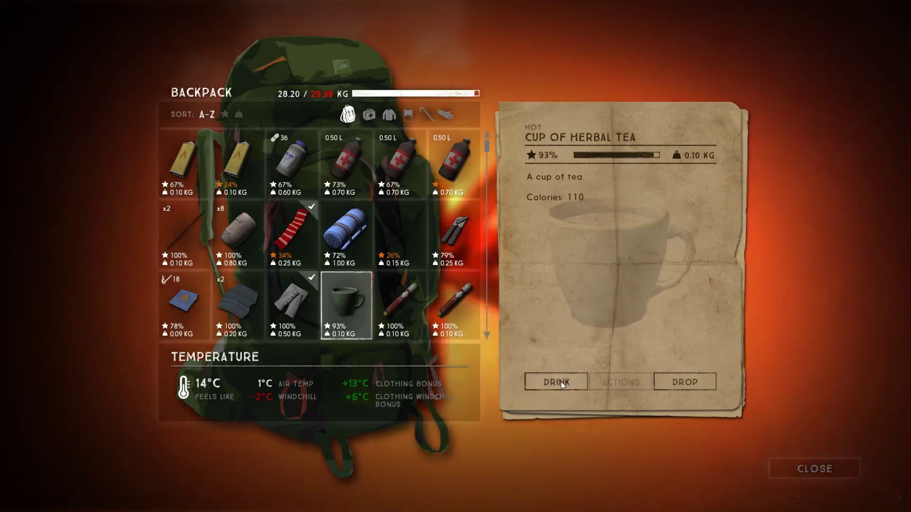
click(561, 381)
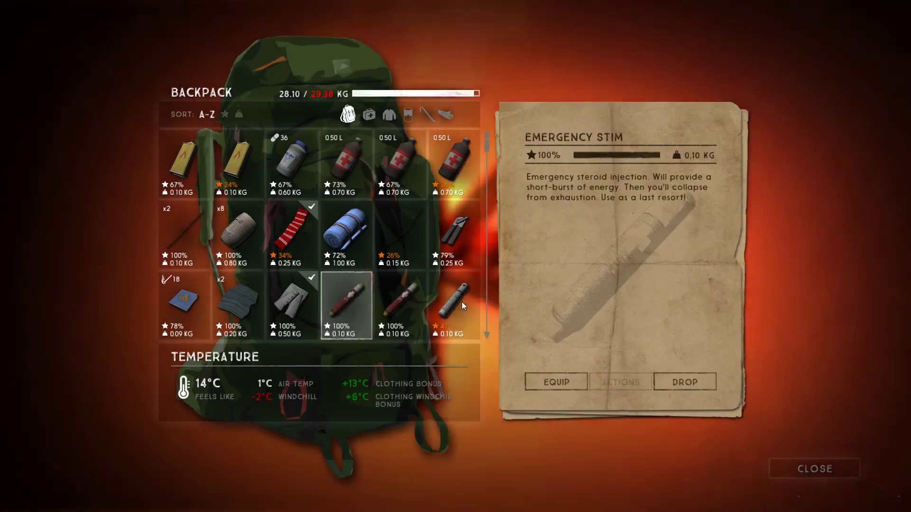
Inspect the Emergency Stim, then take a torch brand from the campfire
click(422, 302)
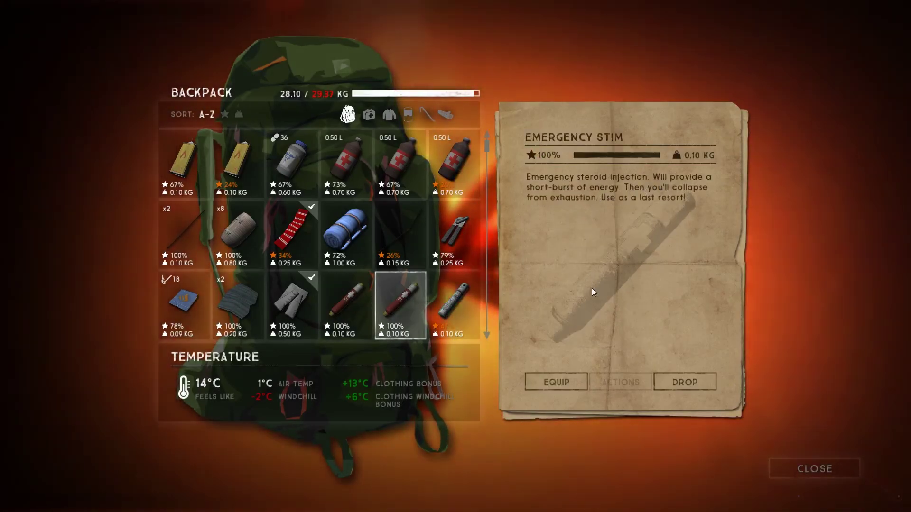
scroll(364, 314, down, 1)
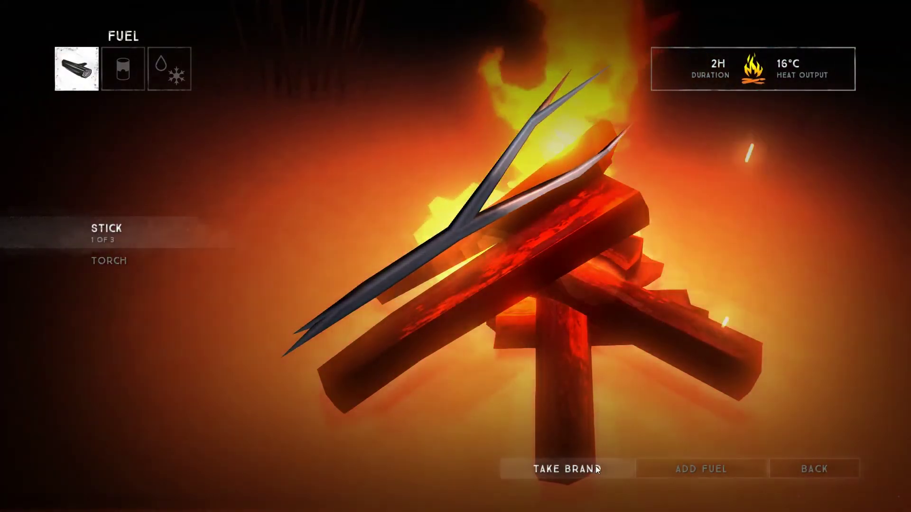
click(136, 255)
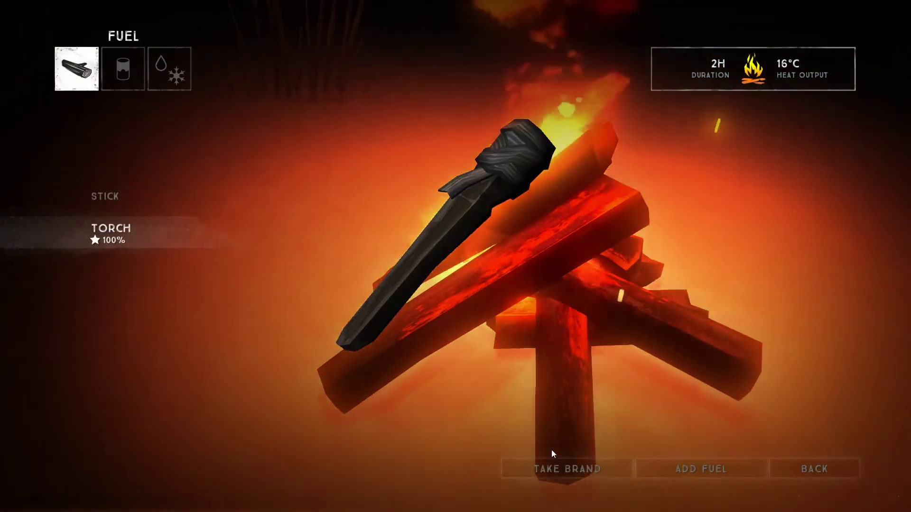
click(556, 465)
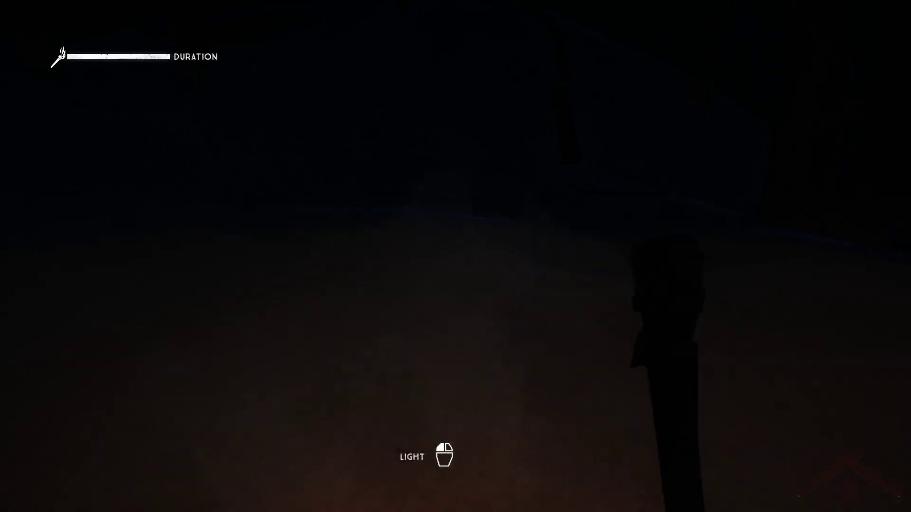
Light the torch with the firestriker and walk to the gas station door
click(456, 256)
click(601, 265)
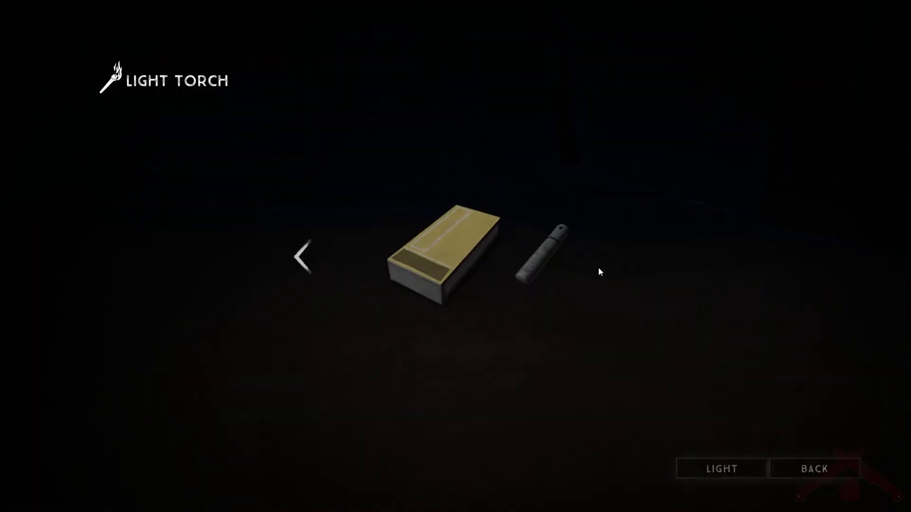
click(721, 471)
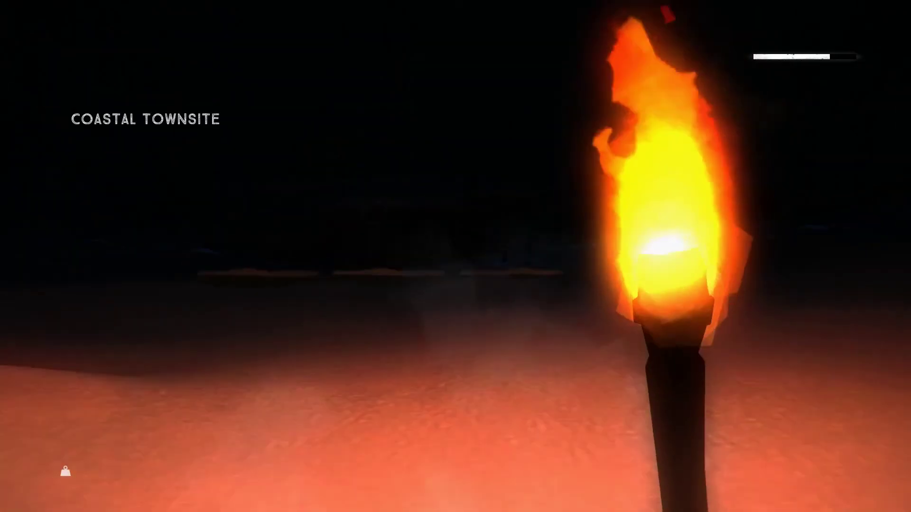
key(w)
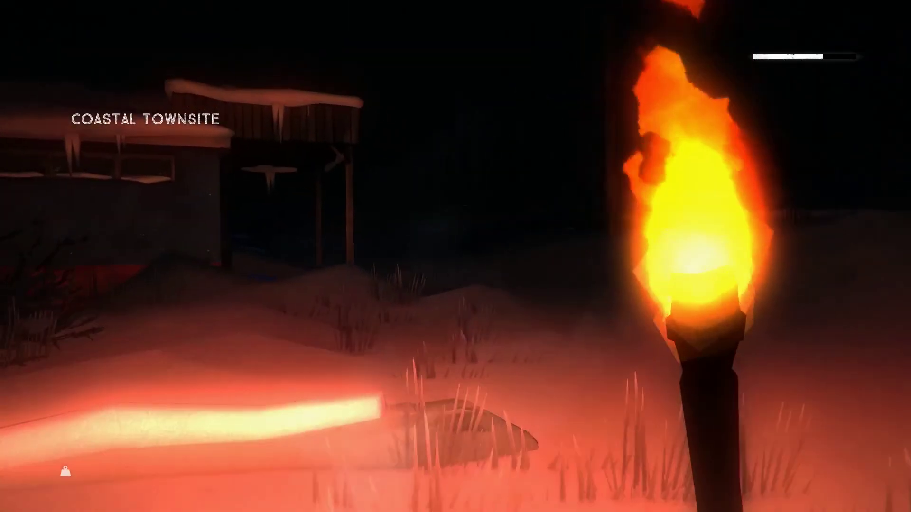
key(w)
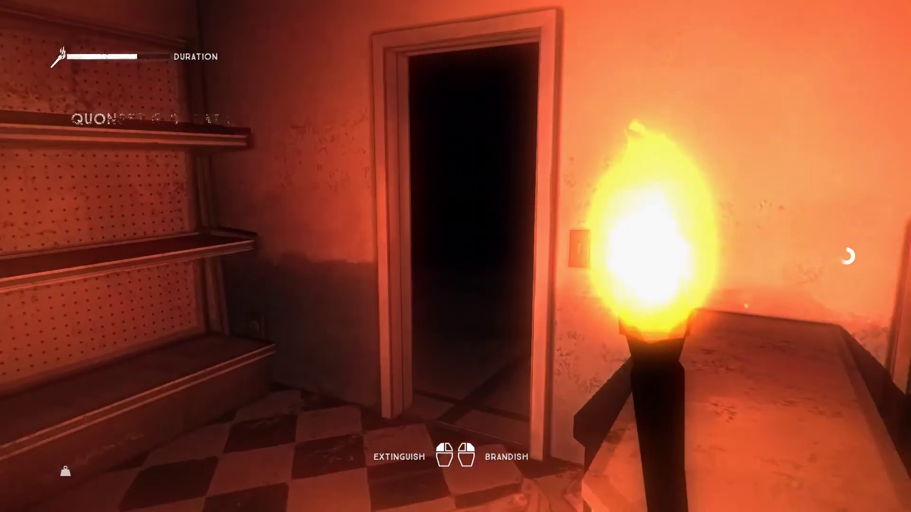
key(w)
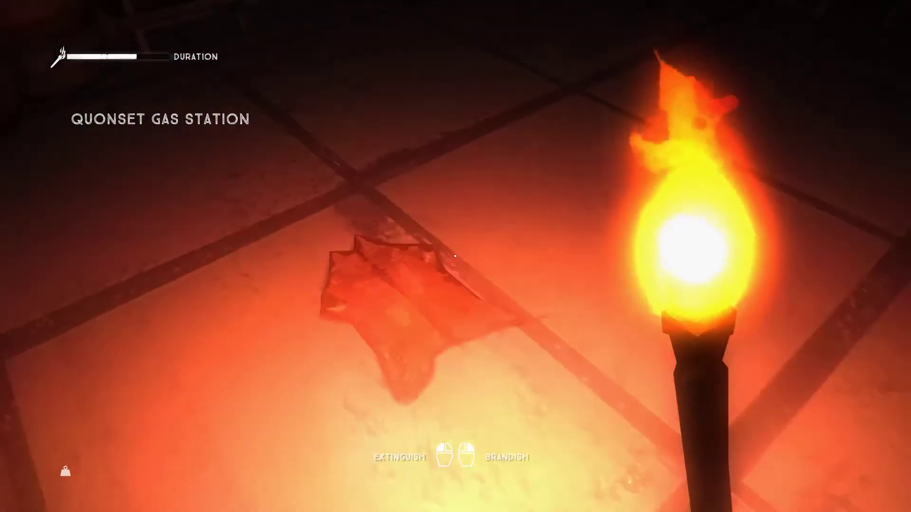
Enter the Quonset gas station and open the backpack to drop the Green Birch Sapling
key(Tab)
click(456, 258)
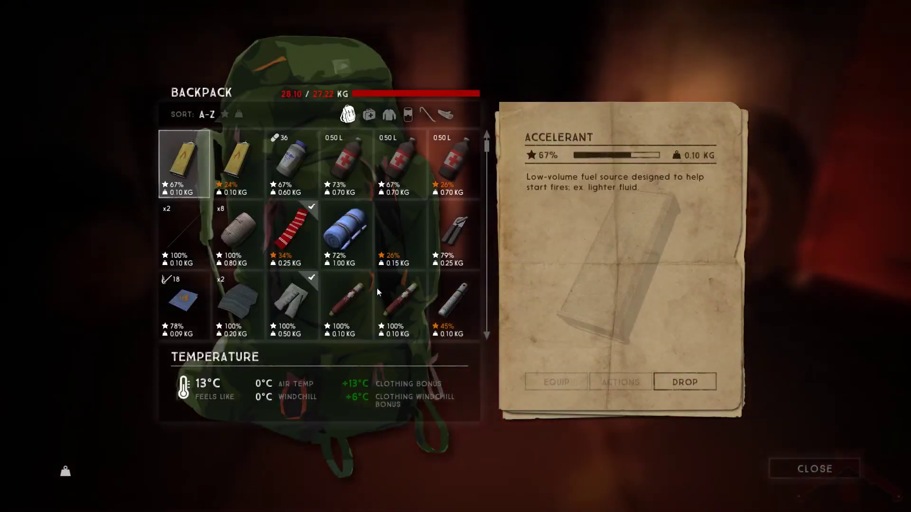
scroll(394, 234, down, 1)
scroll(409, 232, down, 1)
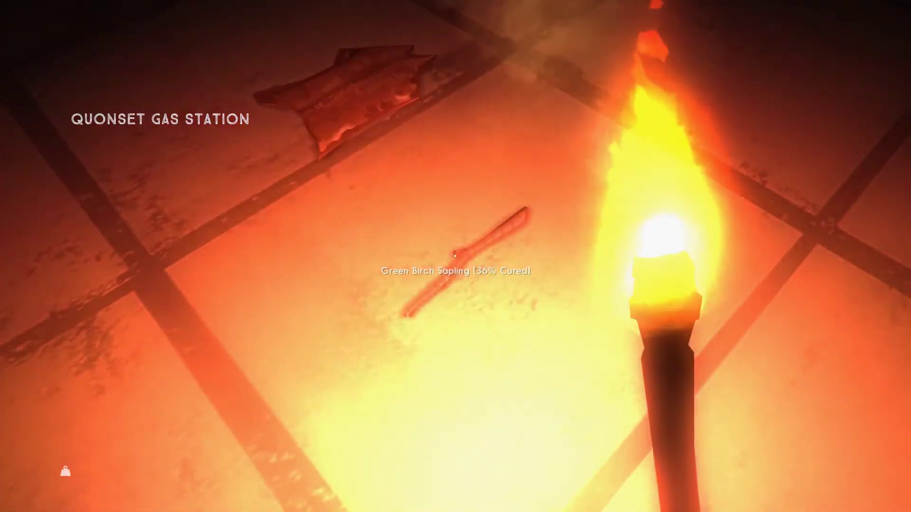
Walk through the doorway into the dark back room as the torch burns out
key(w)
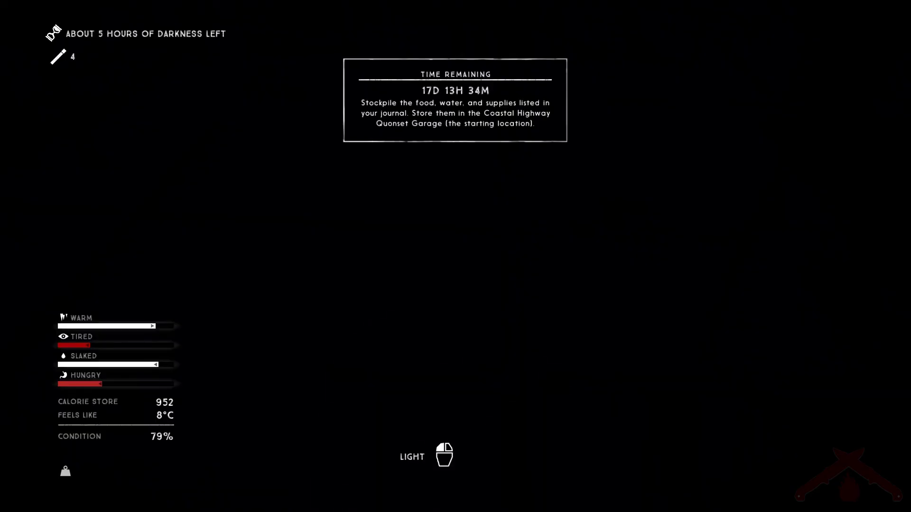
Switch back to the torch and light it with wood matches
key(f)
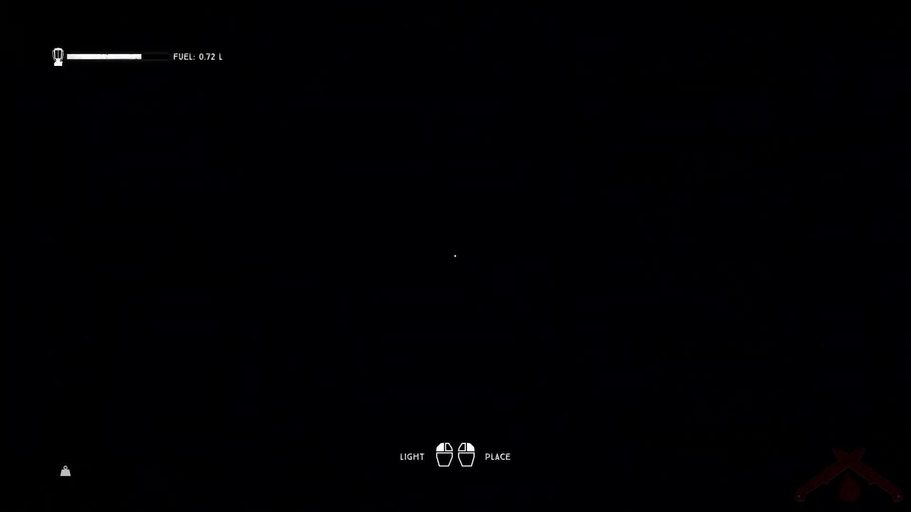
key(f)
click(457, 260)
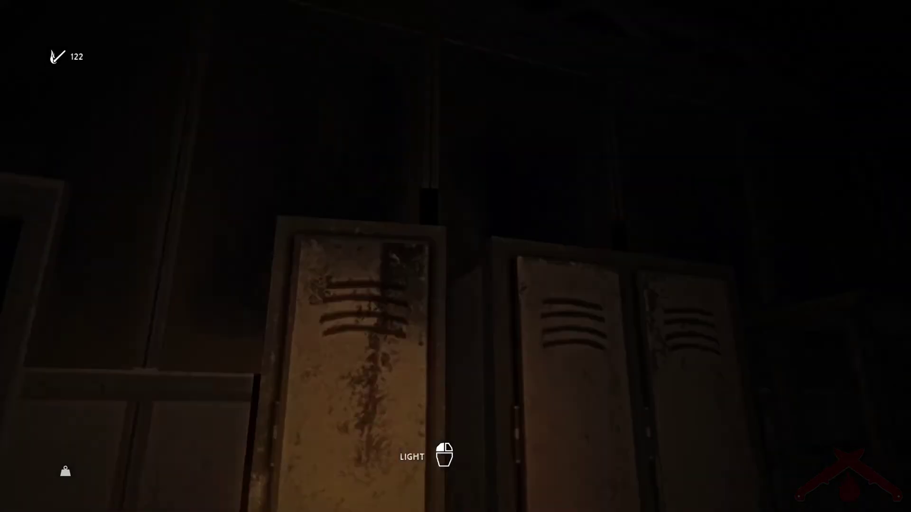
Rest on the bed for 5 hours
key(Tab)
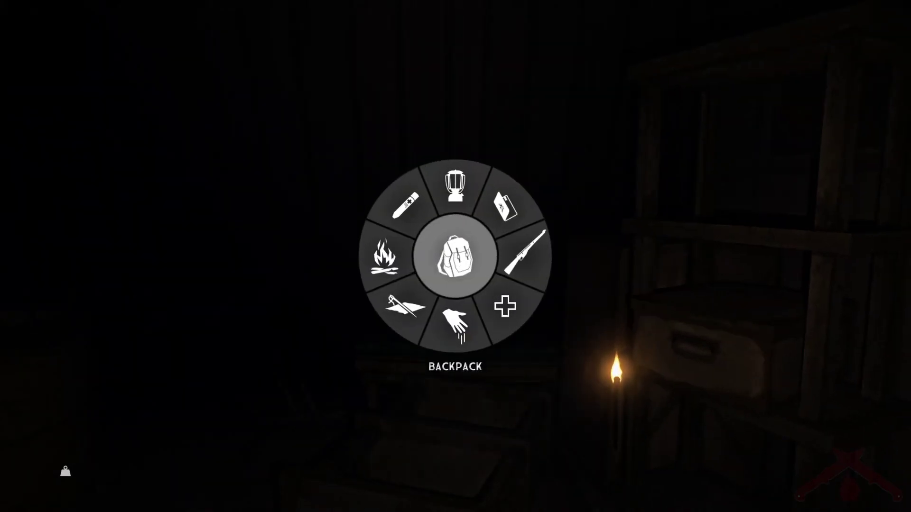
key(Tab)
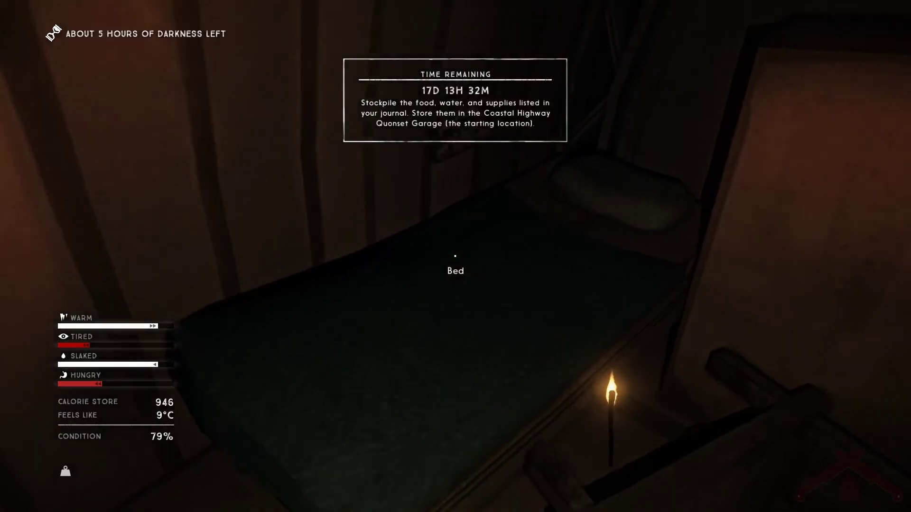
click(456, 256)
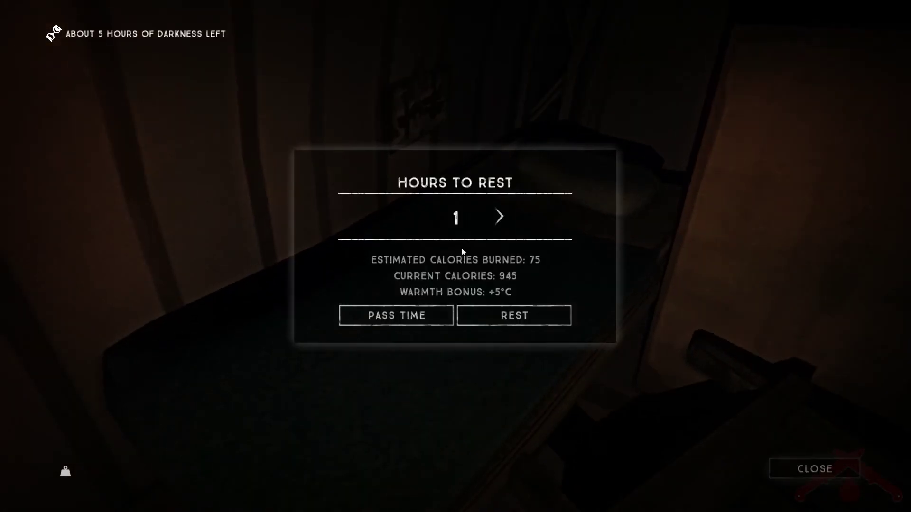
click(497, 217)
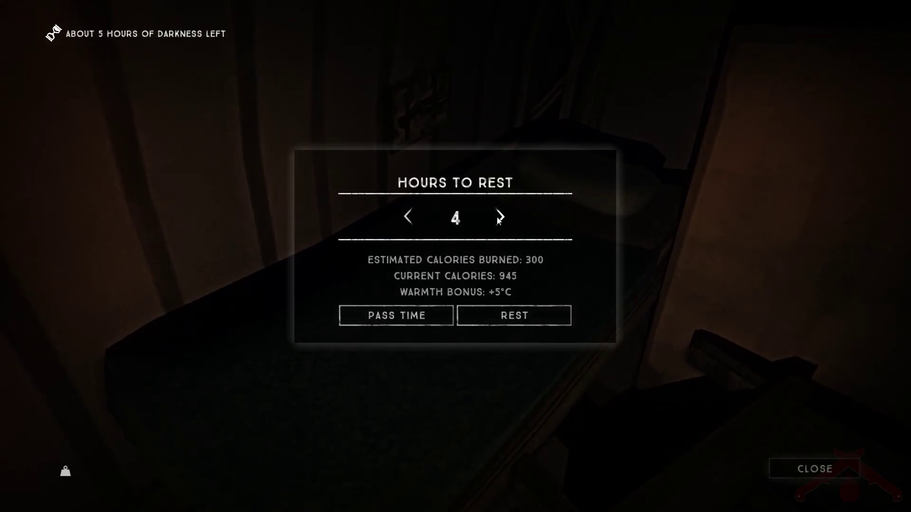
click(497, 218)
click(528, 317)
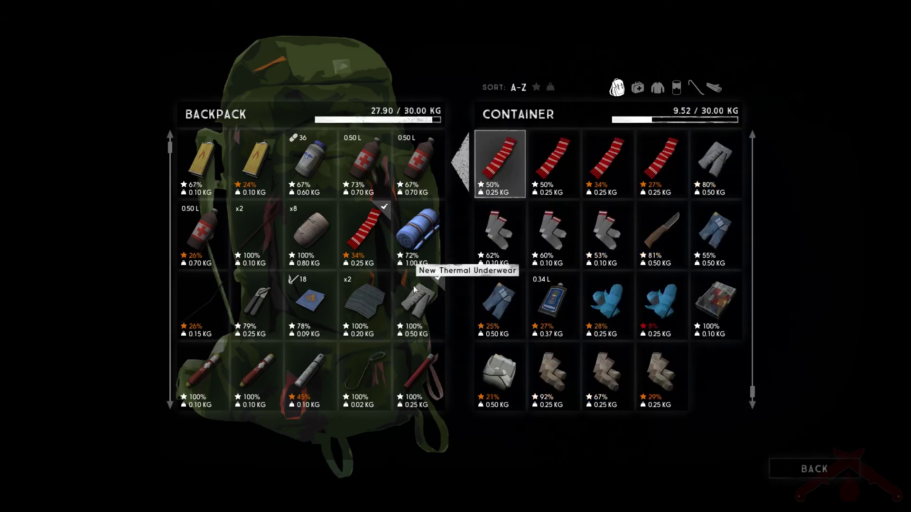
scroll(376, 297, down, 1)
scroll(375, 297, down, 1)
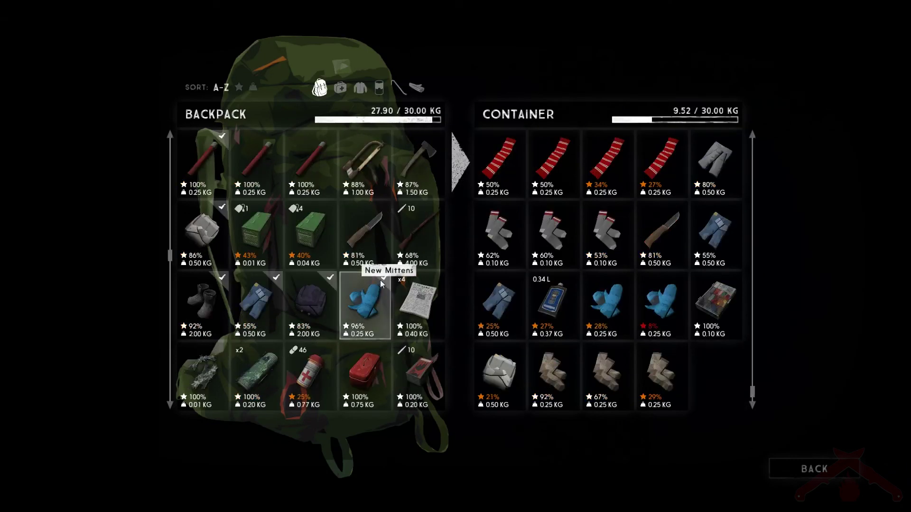
scroll(383, 281, down, 1)
scroll(383, 281, down, 1)
scroll(382, 278, up, 1)
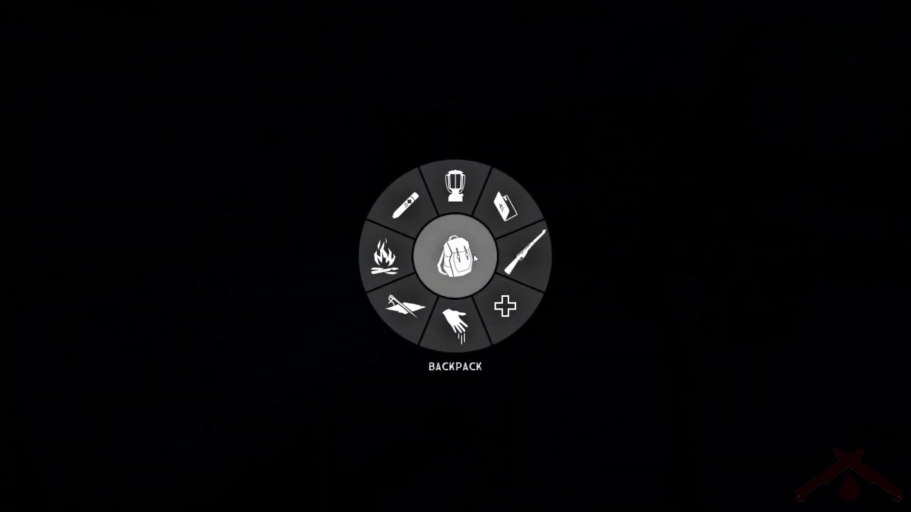
Drop the hatchet and hunting rifle, bringing the backpack to 22.40 kg
click(473, 258)
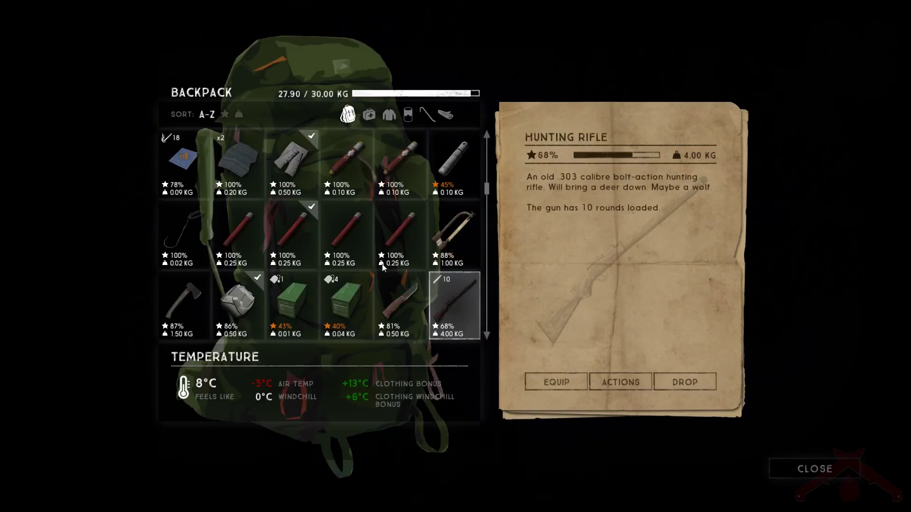
click(199, 316)
click(662, 382)
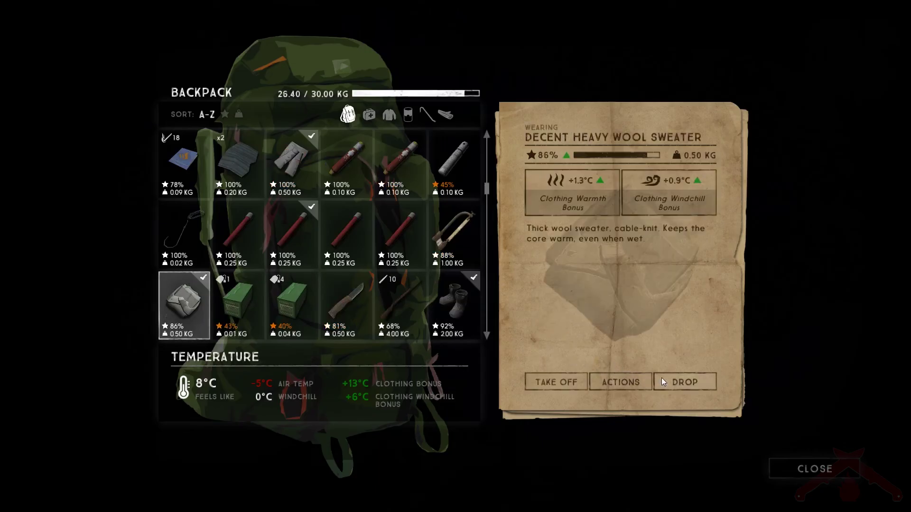
click(388, 298)
click(666, 377)
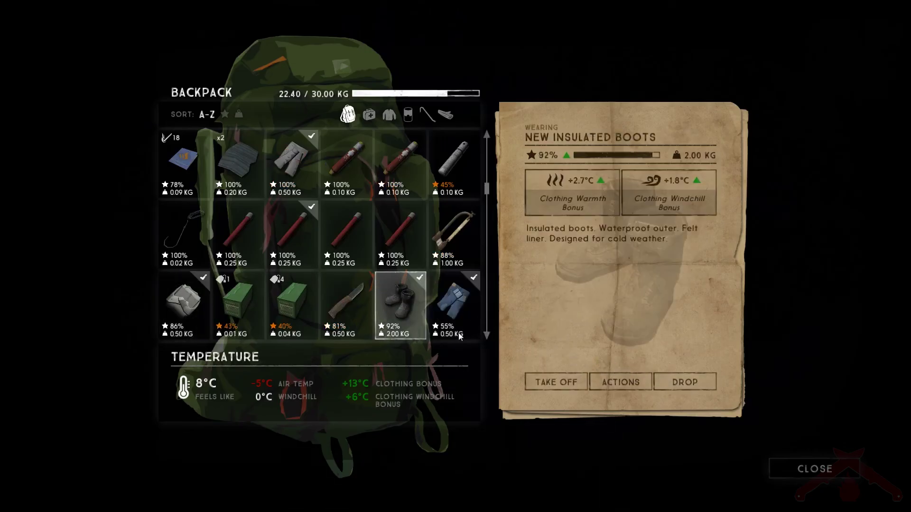
scroll(422, 303, down, 2)
scroll(422, 302, down, 2)
scroll(422, 303, down, 3)
scroll(423, 303, down, 1)
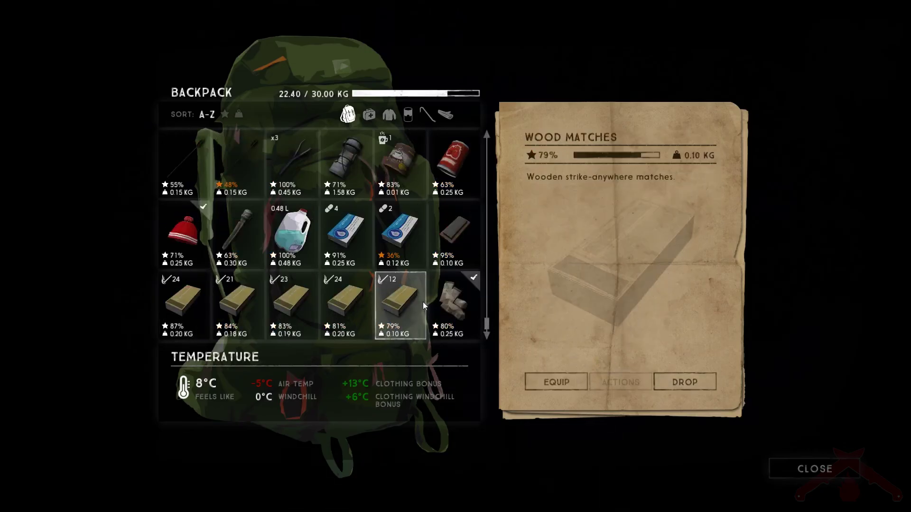
scroll(422, 302, up, 1)
scroll(422, 302, down, 1)
Show the mission List of Items in the journal
key(Escape)
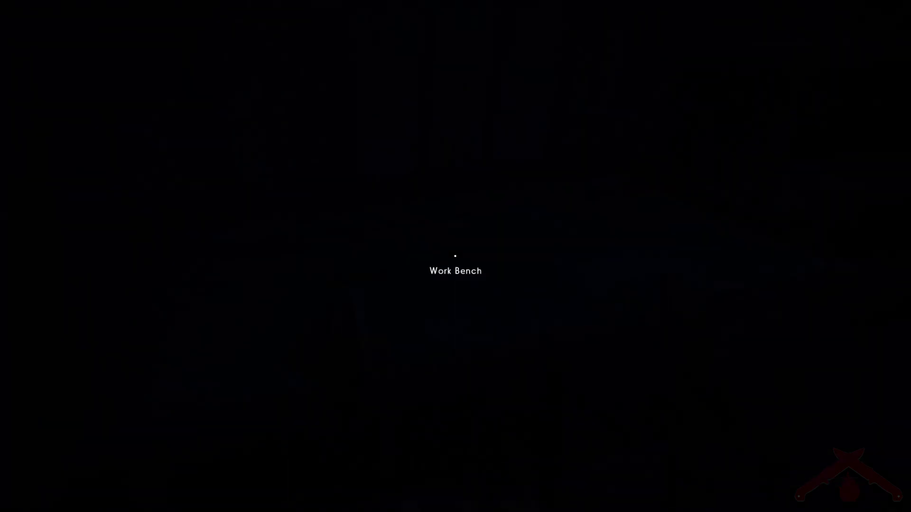
key(Tab)
key(j)
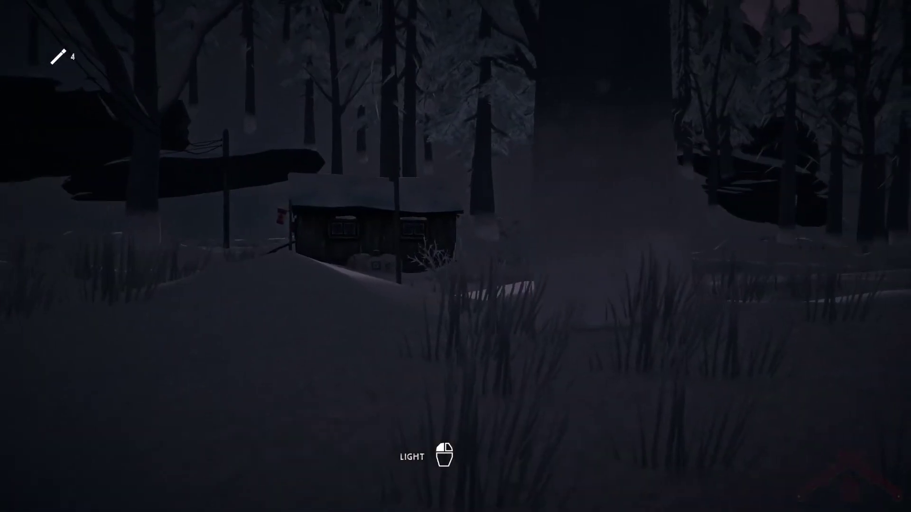
Walk up onto the cabin porch and search the chest of drawers
key(w)
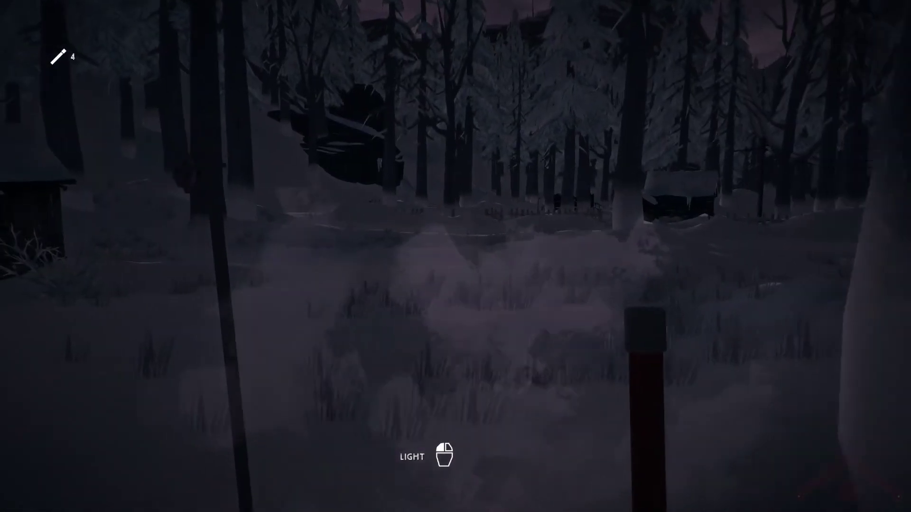
key(shift+w)
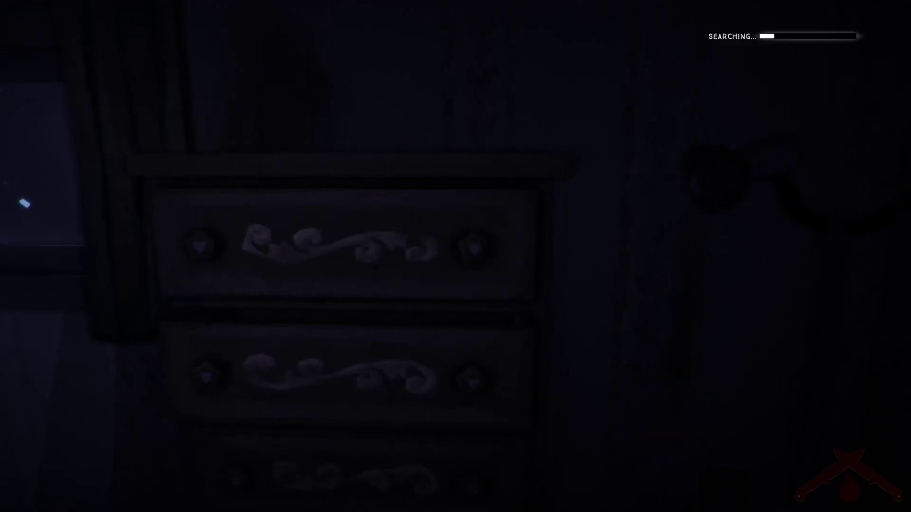
click(455, 255)
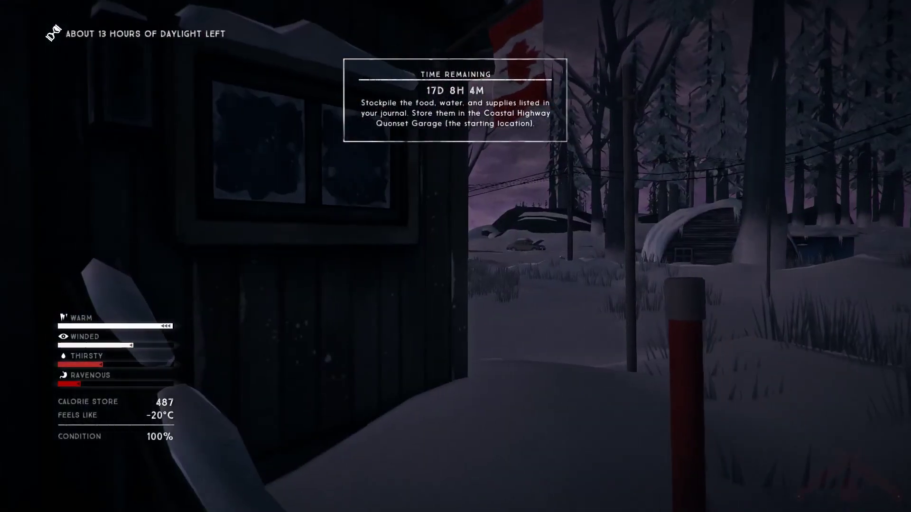
Walk toward the Quonset hut and check the Campcraft Fire options in the radial menu
key(w)
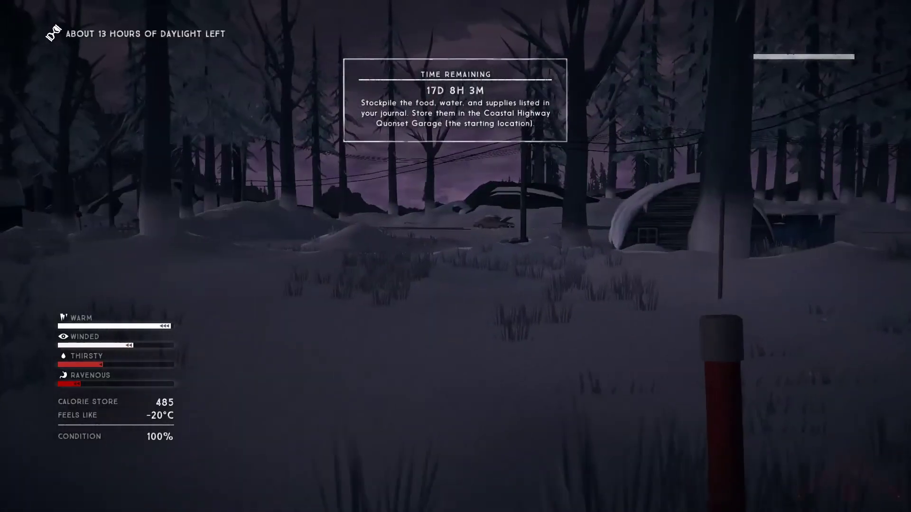
key(Tab)
click(403, 251)
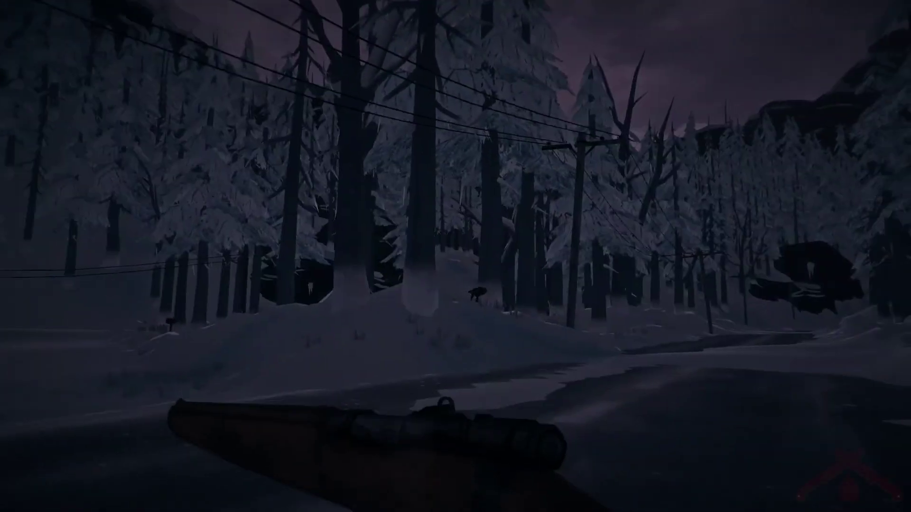
Aim at the wolf, fight it off during the struggle, then try readying a weapon
right_click(456, 256)
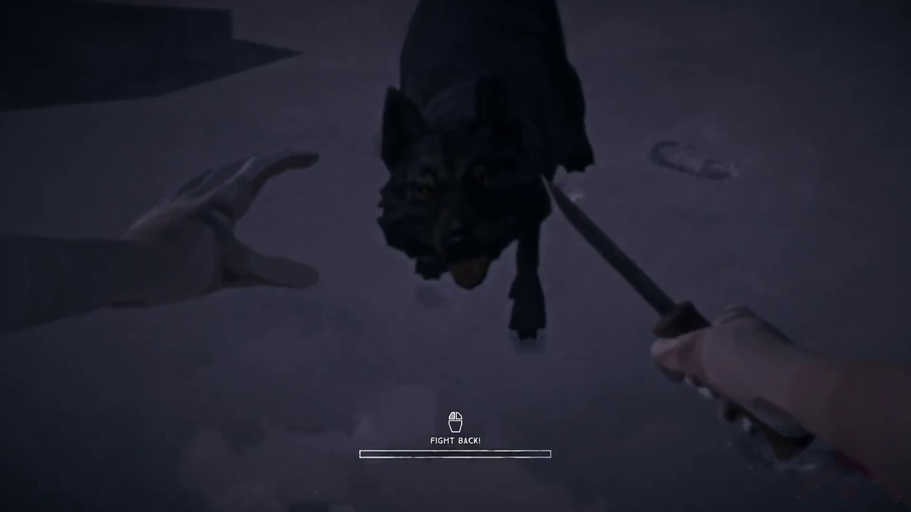
click(456, 256)
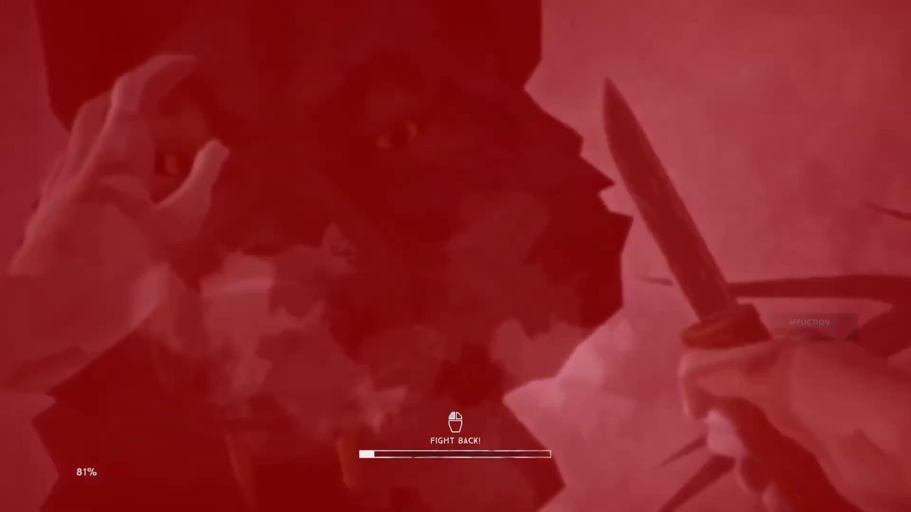
click(455, 256)
click(455, 256)
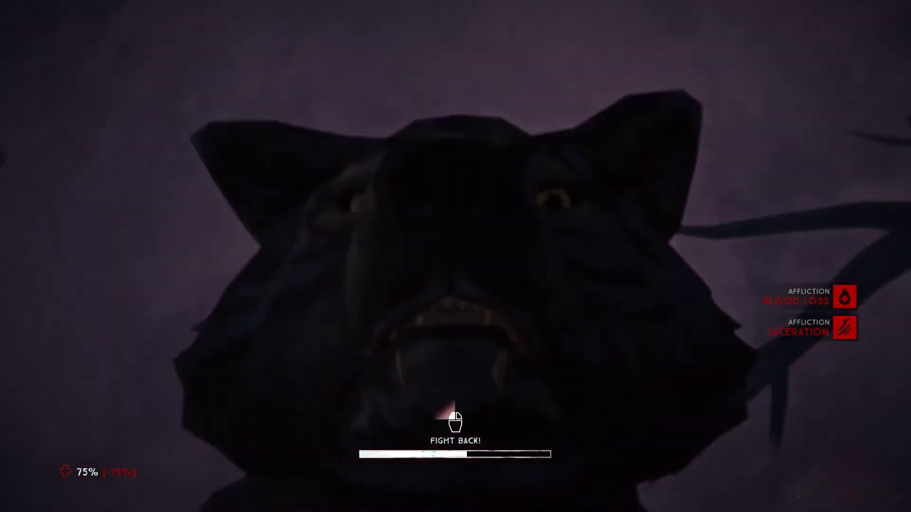
click(456, 256)
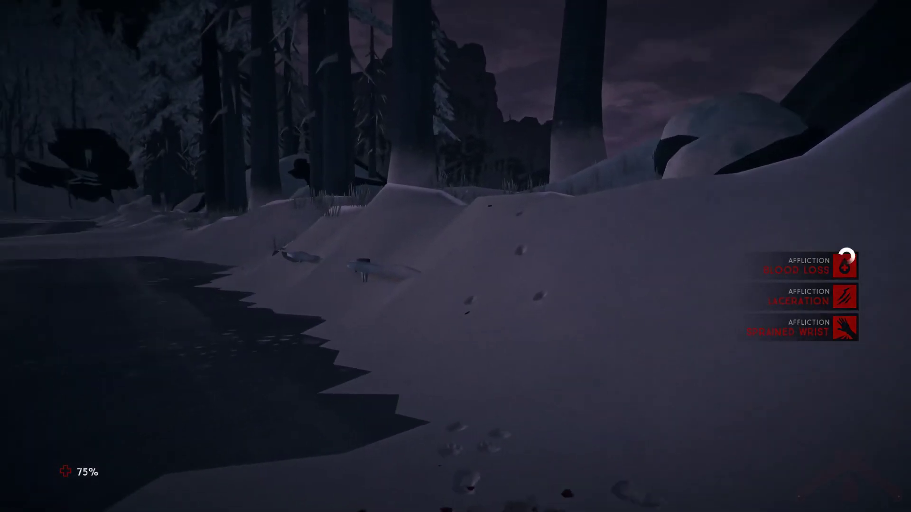
key(2)
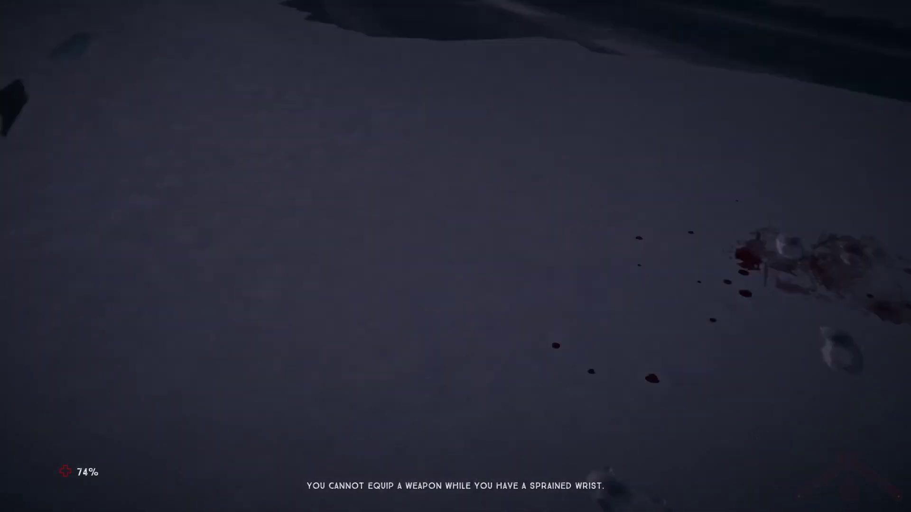
key(Tab)
Bandage the bleeding wolf bite using First Aid's Treat Wounds
click(501, 321)
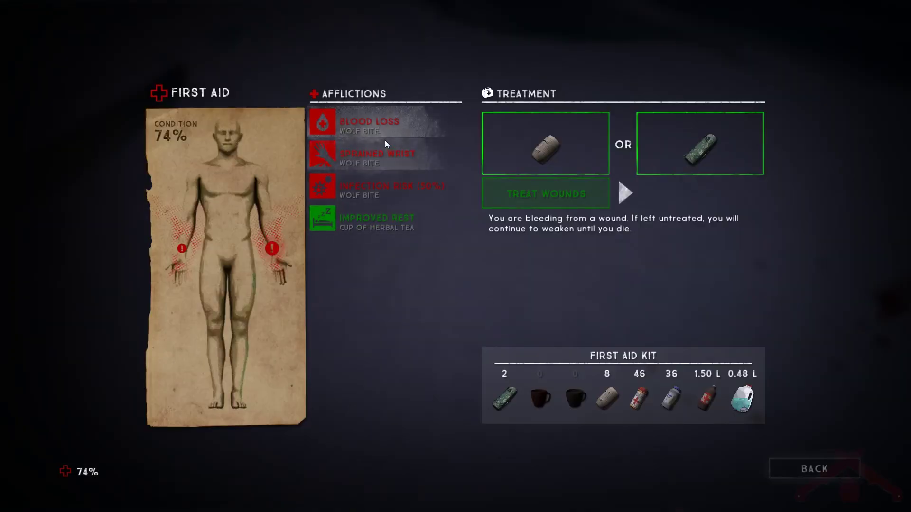
click(503, 187)
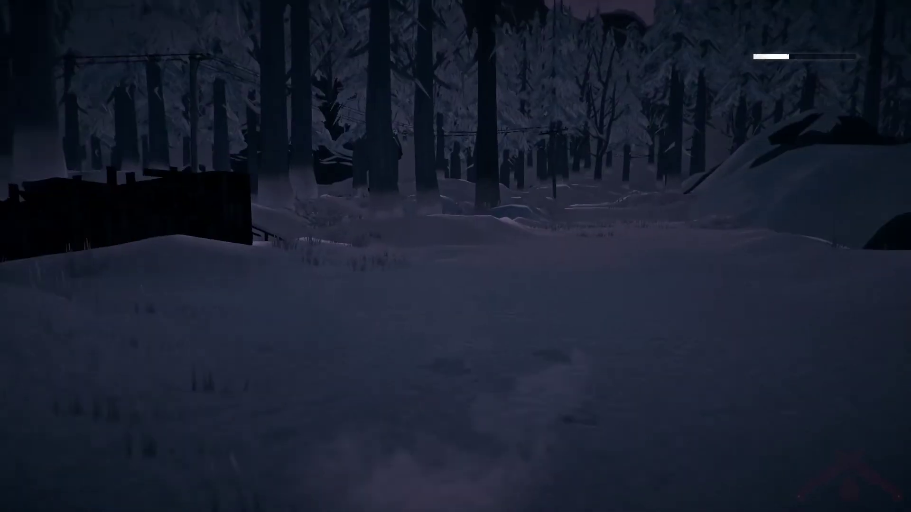
Walk past the fence and shed, then cross the road to the Coastal House cabin
key(2)
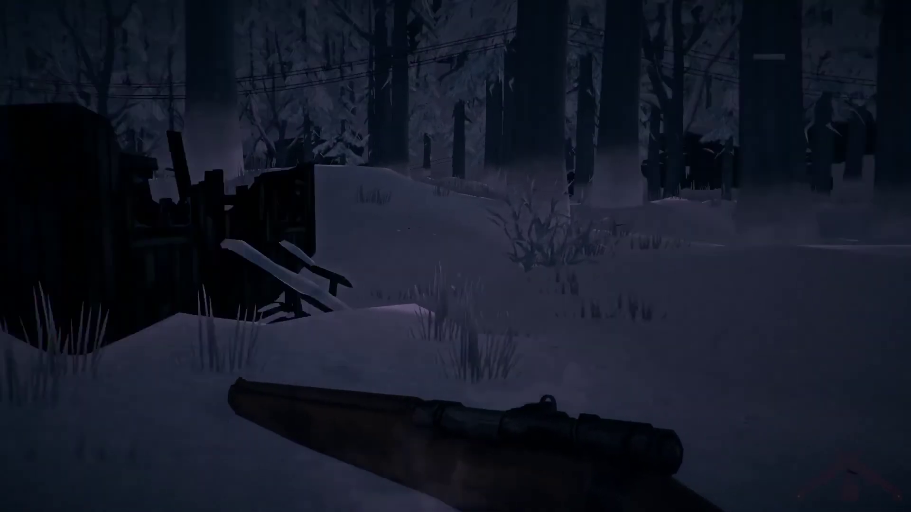
key(h)
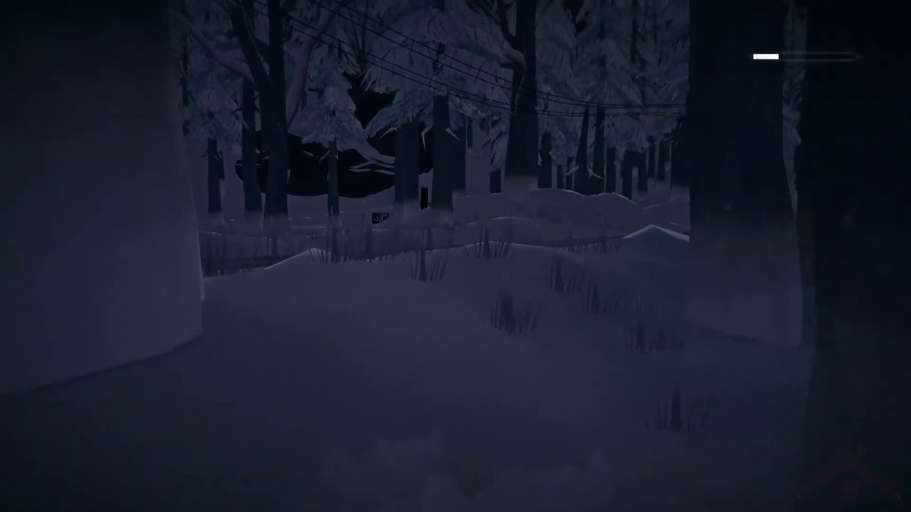
key(2)
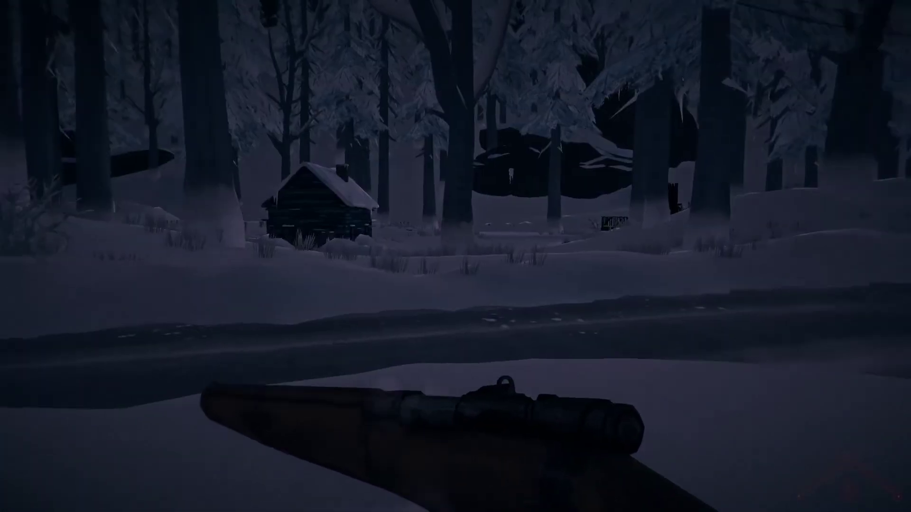
key(h)
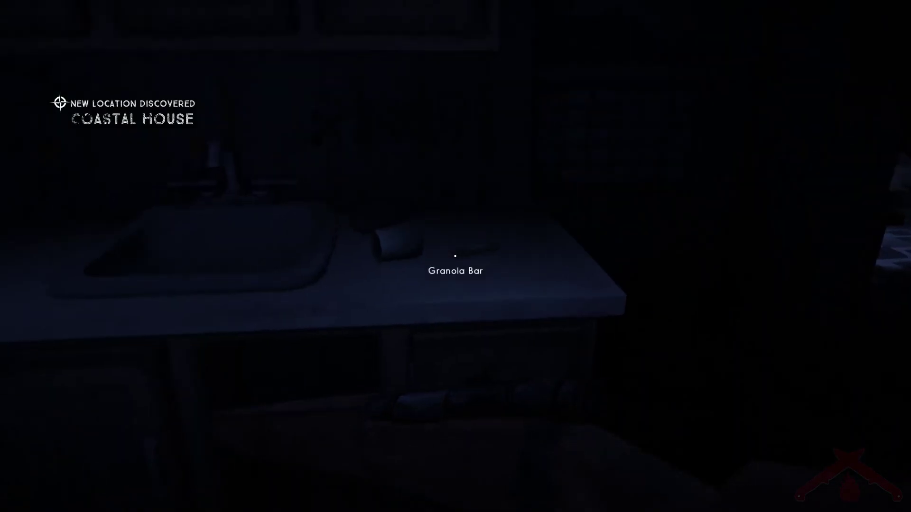
Take the granola bar and view the backpack filtered to Food/Drink
click(456, 256)
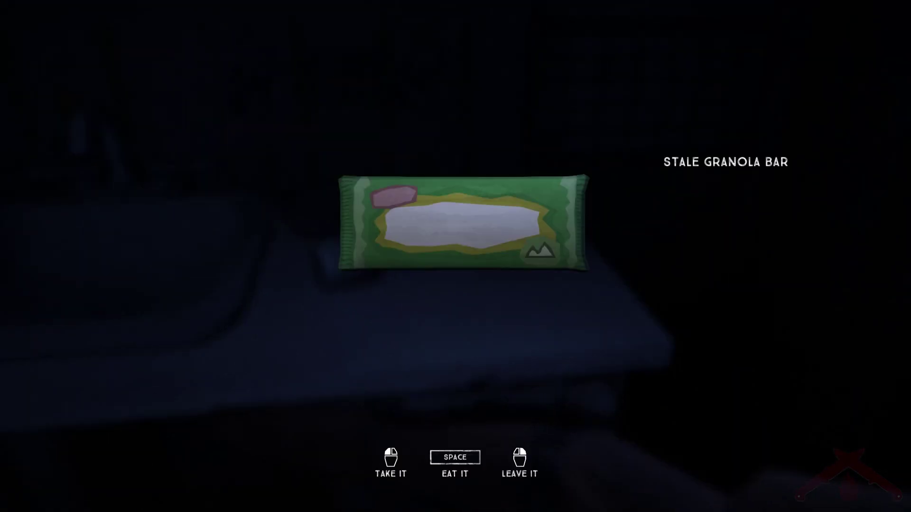
key(Tab)
click(456, 257)
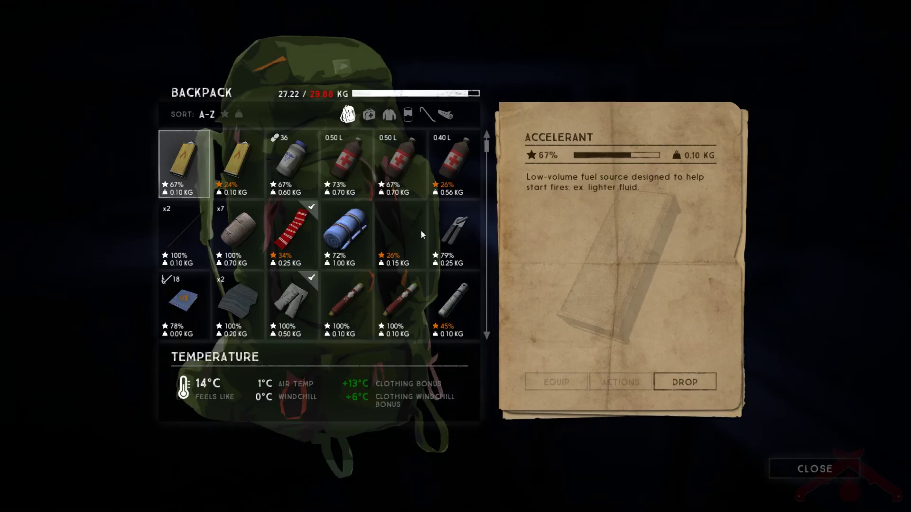
click(369, 115)
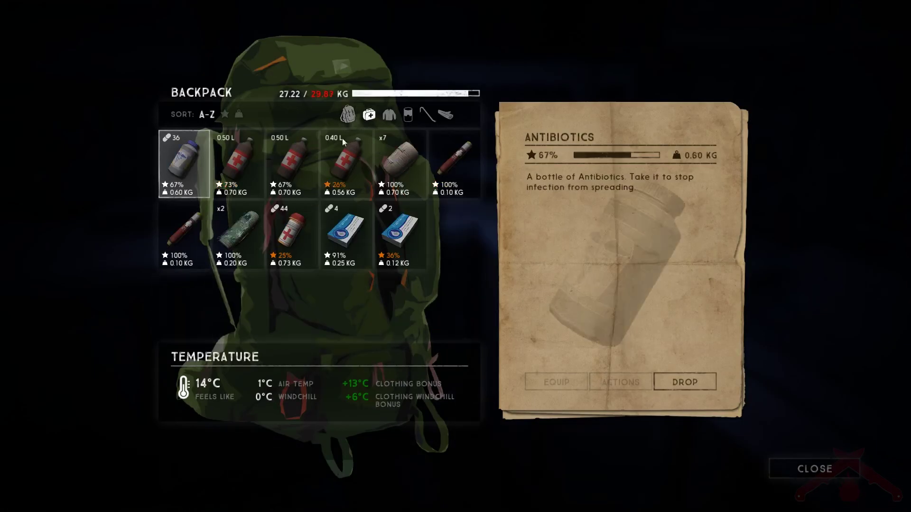
click(408, 117)
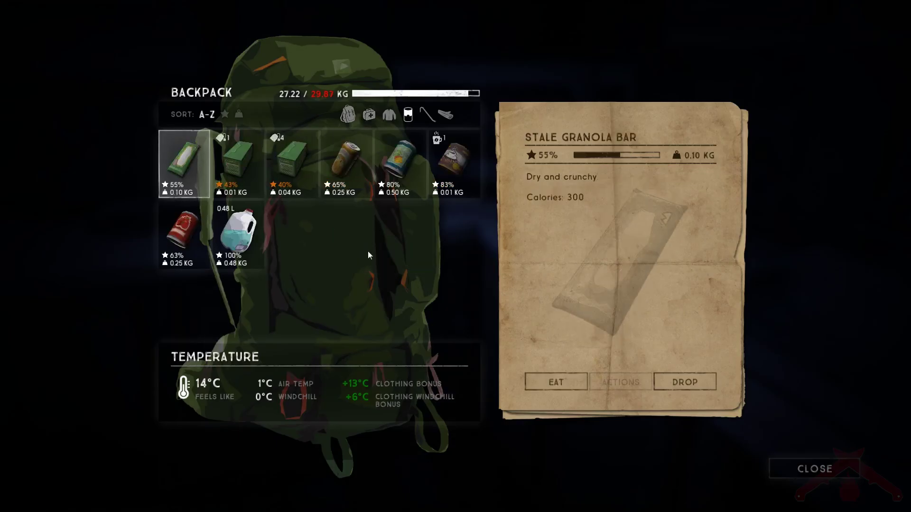
Eat the Stale Granola Bar, drink the potable water and Orange Soda, then close the backpack
click(550, 380)
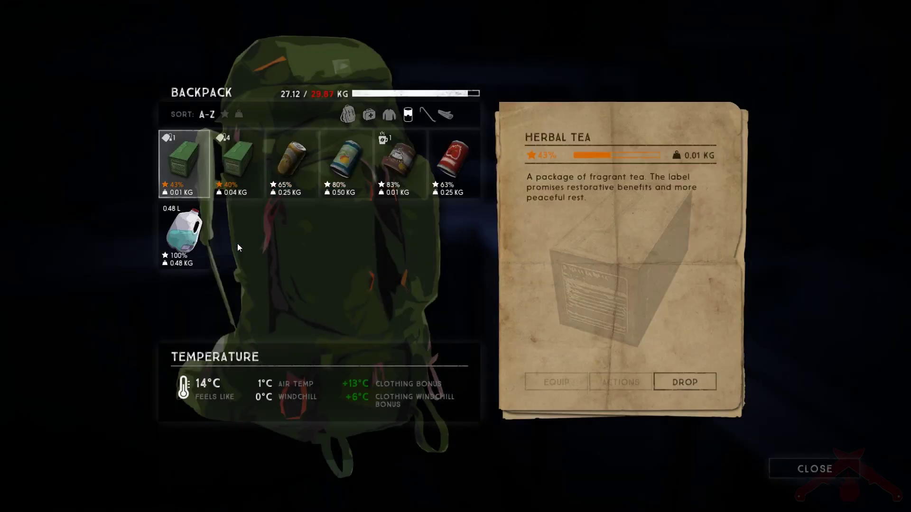
click(539, 385)
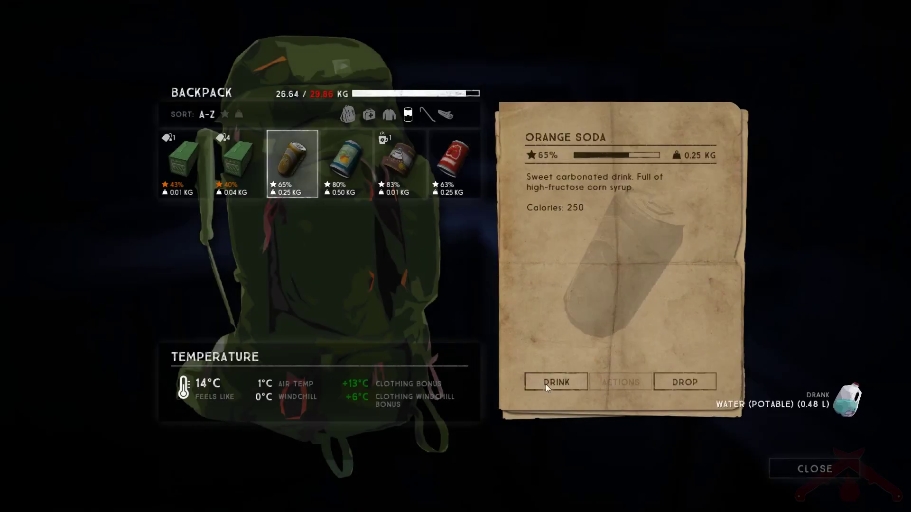
click(548, 385)
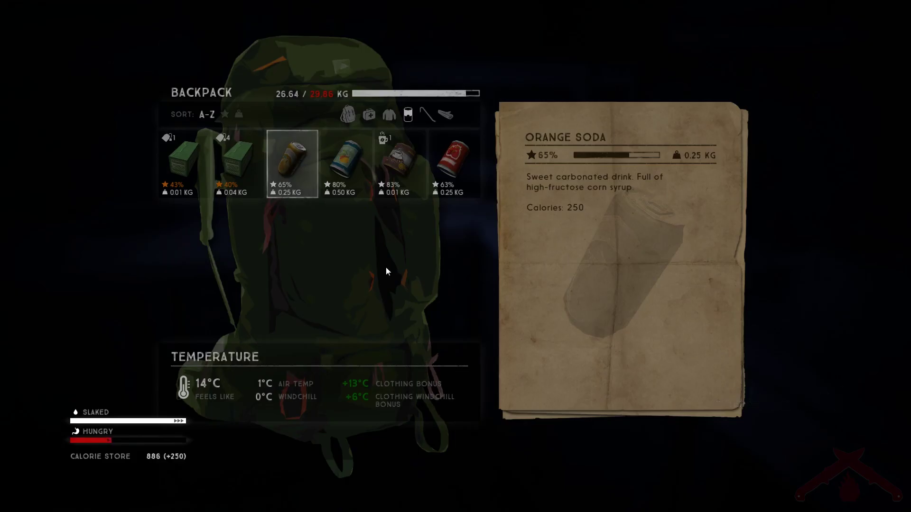
click(799, 469)
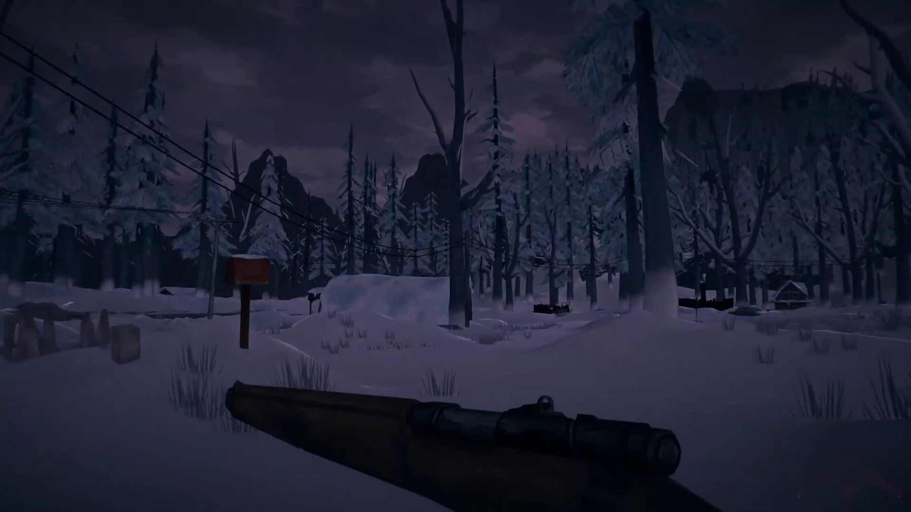
Walk past the parked car and bus shelter along the snowy road, rifle back in hand
key(w)
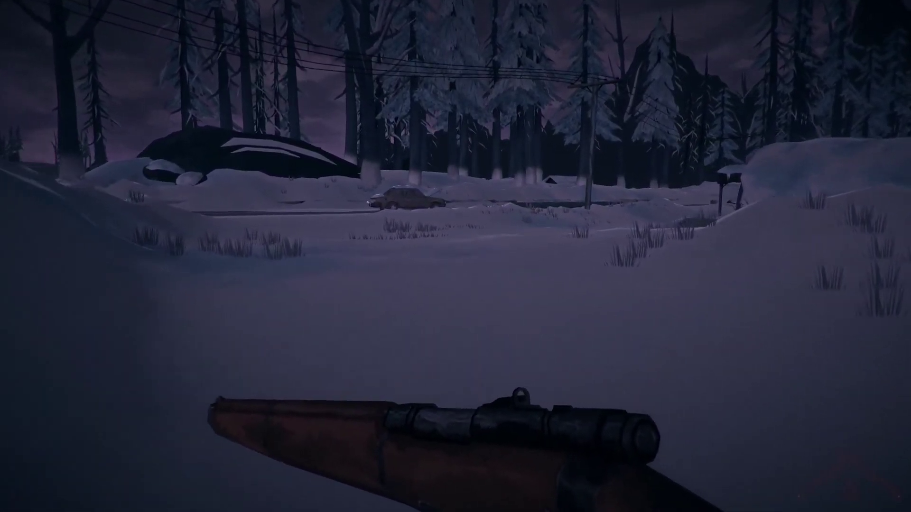
key(w)
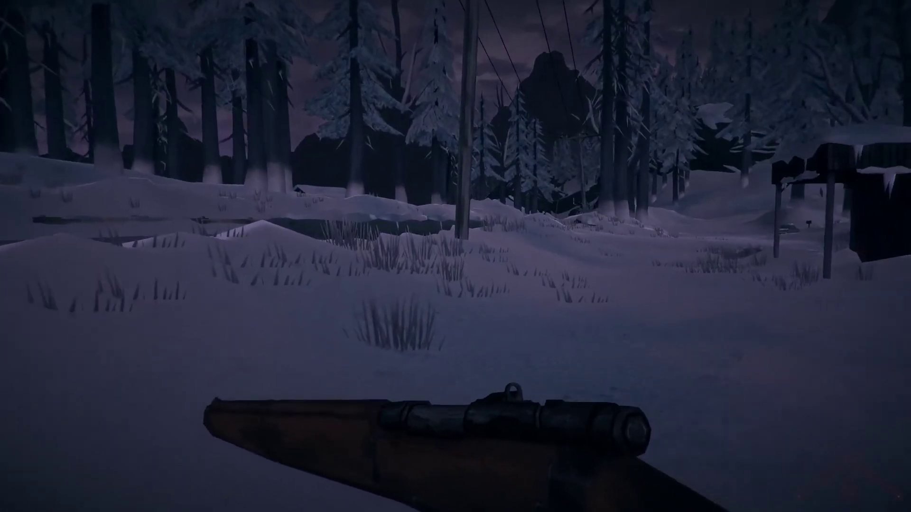
key(w)
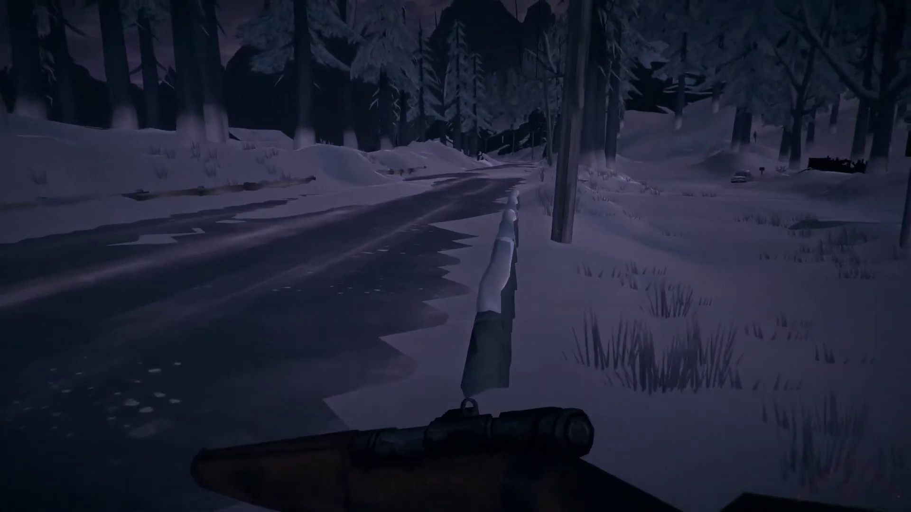
key(w)
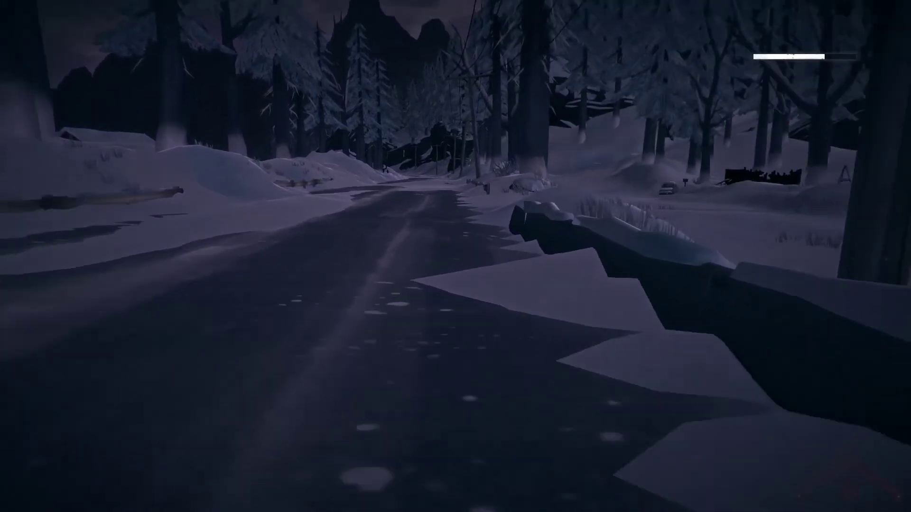
key(2)
key(Tab)
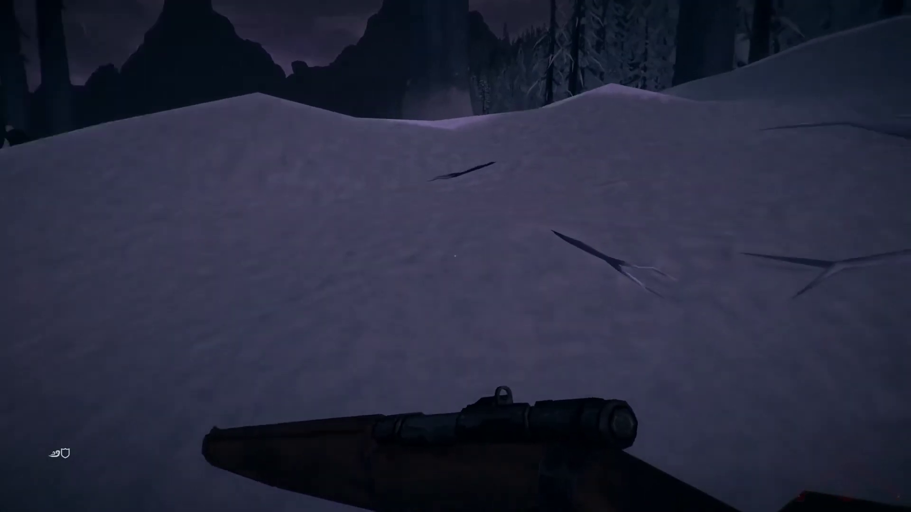
Examine the stick on the snow, then walk across the snowfield toward the rocks and trees
click(455, 255)
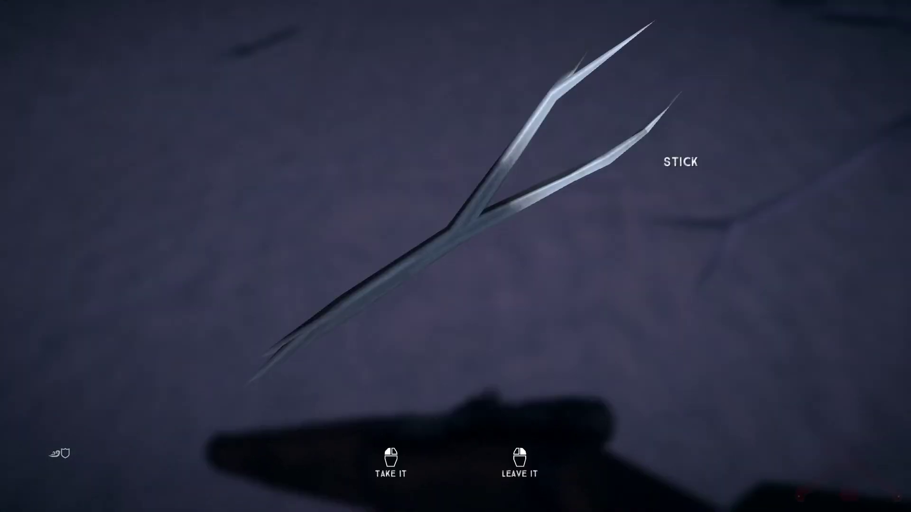
key(2)
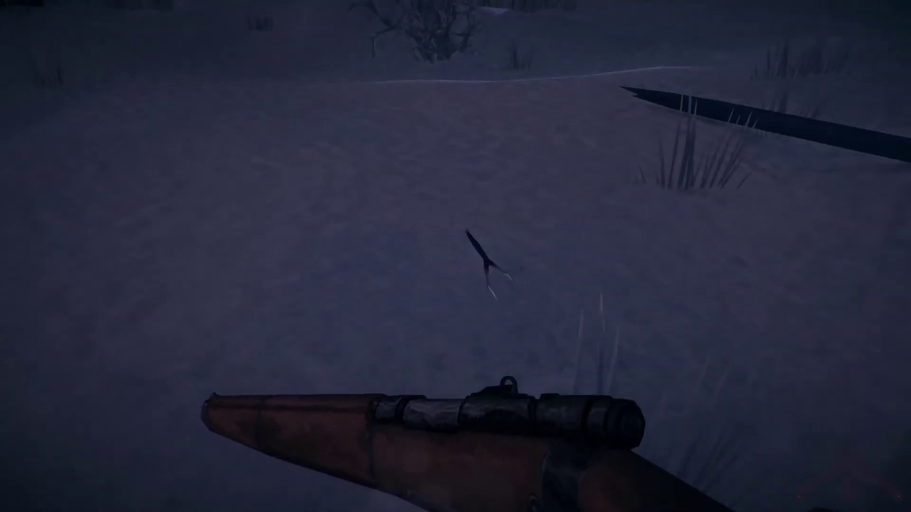
click(455, 256)
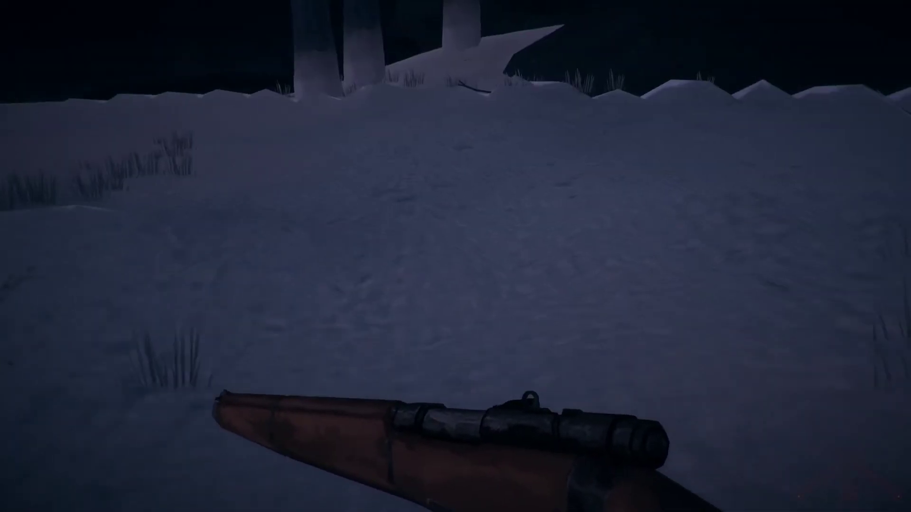
key(shift)
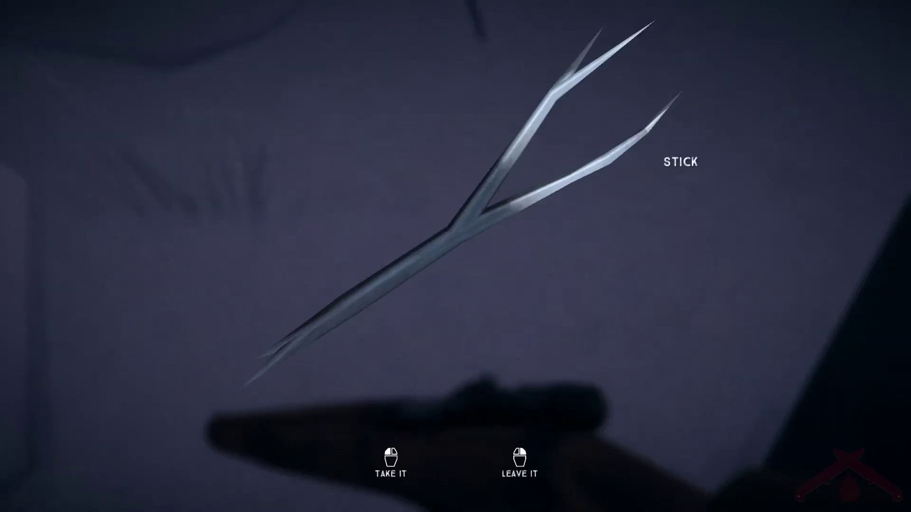
key(w)
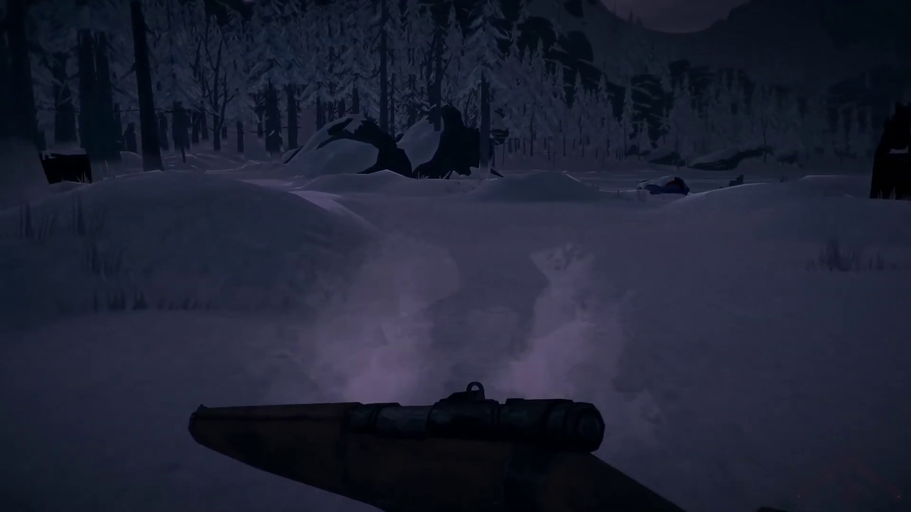
key(w)
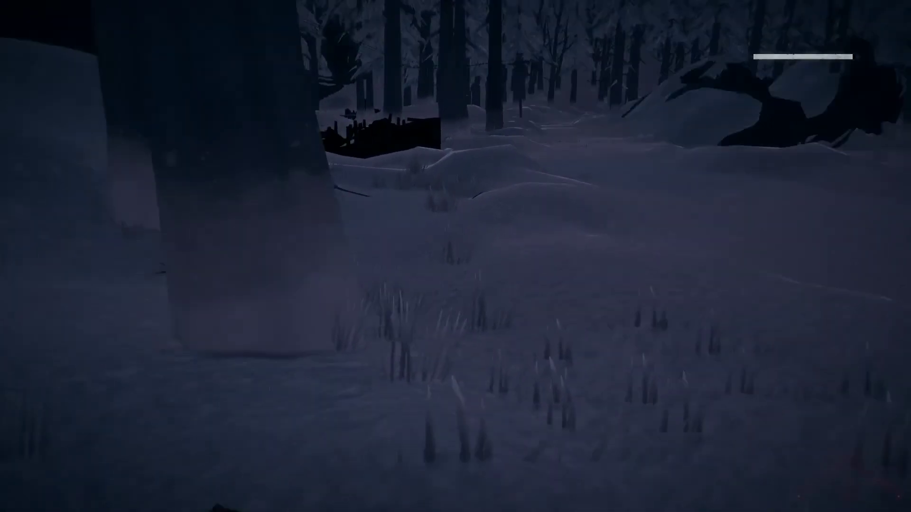
key(w)
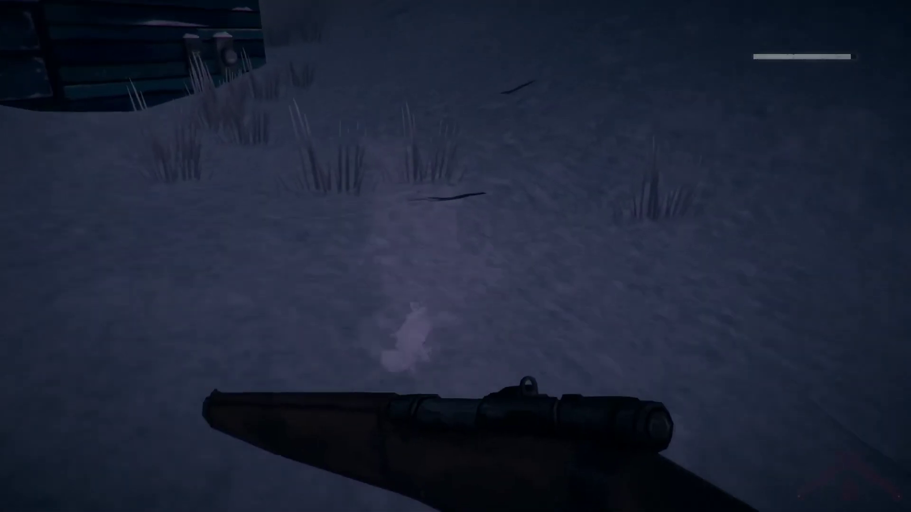
Pick up the stick and walk down onto the lake ice toward the dark shape
click(454, 256)
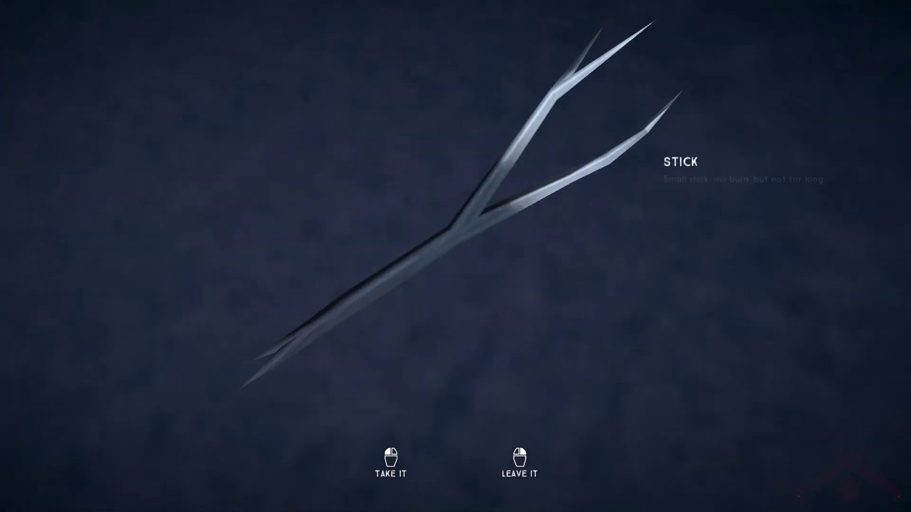
key(2)
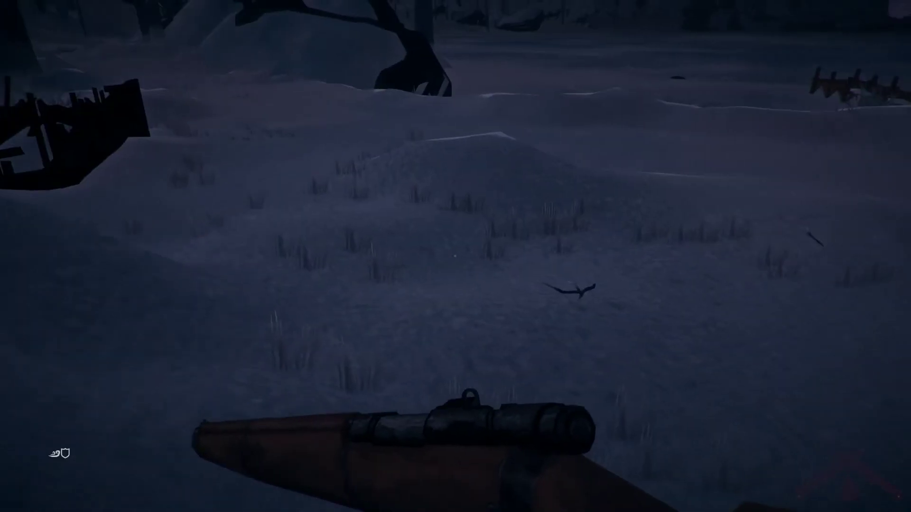
key(h)
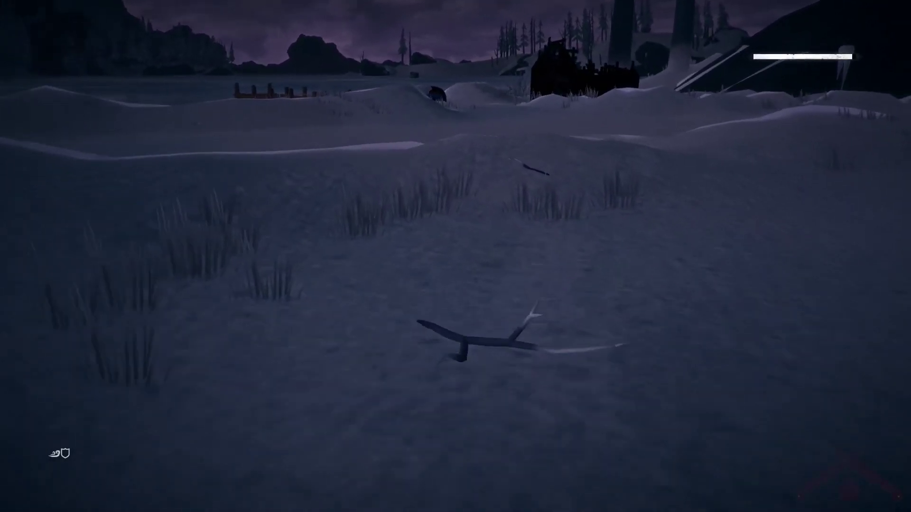
key(2)
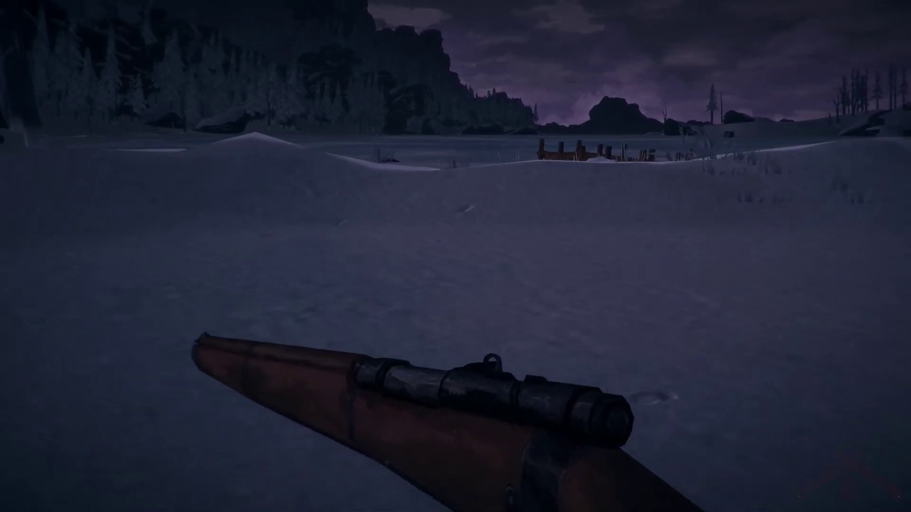
key(h)
key(w)
key(2)
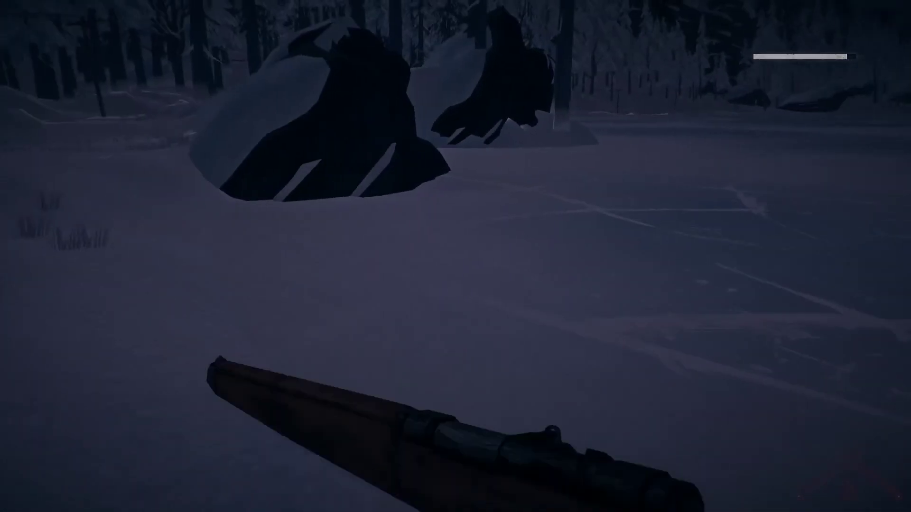
key(w)
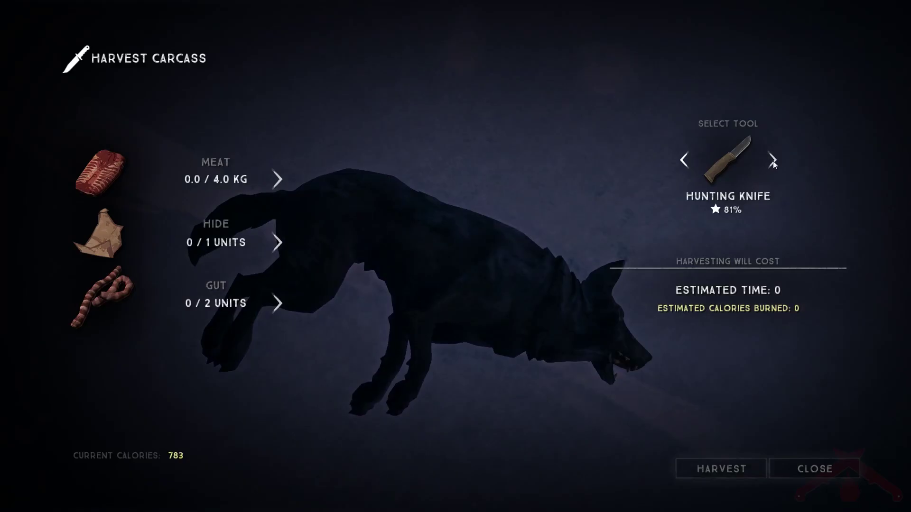
Harvest the wolf's hide and one gut with the hunting knife, taking no meat
click(277, 180)
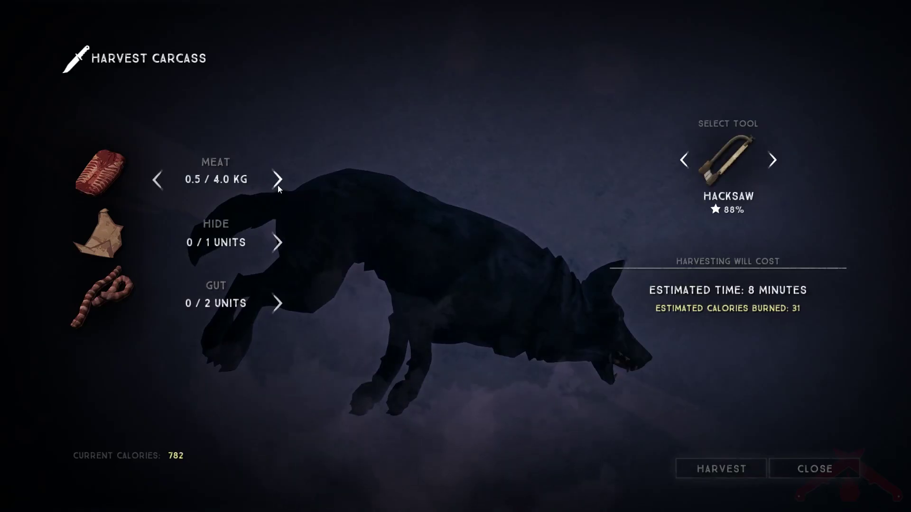
click(277, 243)
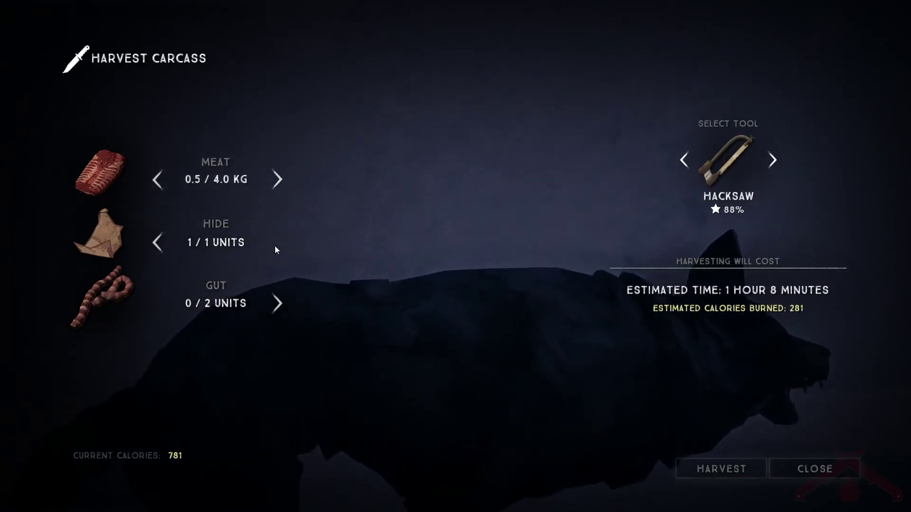
click(282, 304)
click(282, 303)
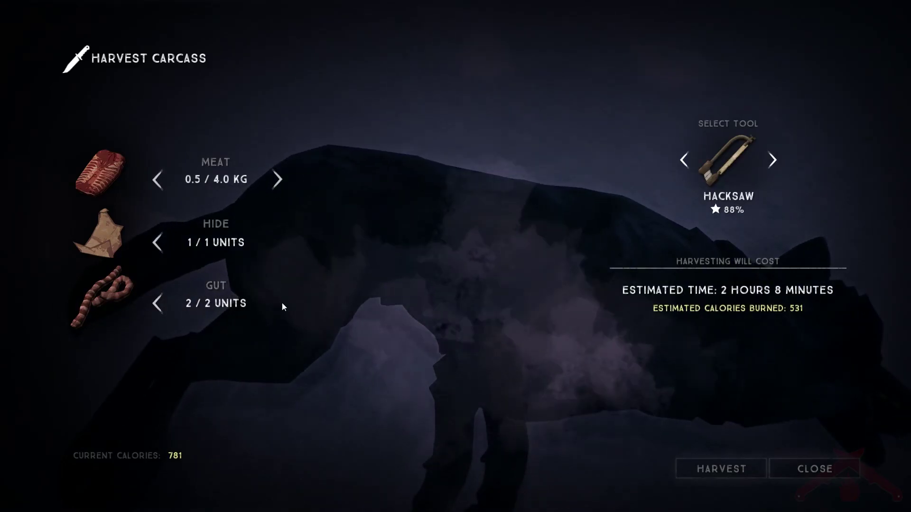
click(685, 161)
click(772, 160)
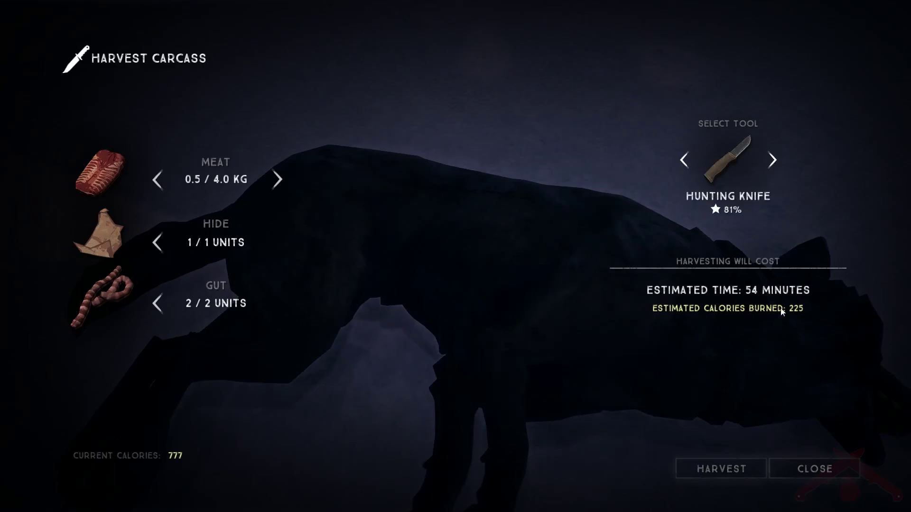
click(156, 181)
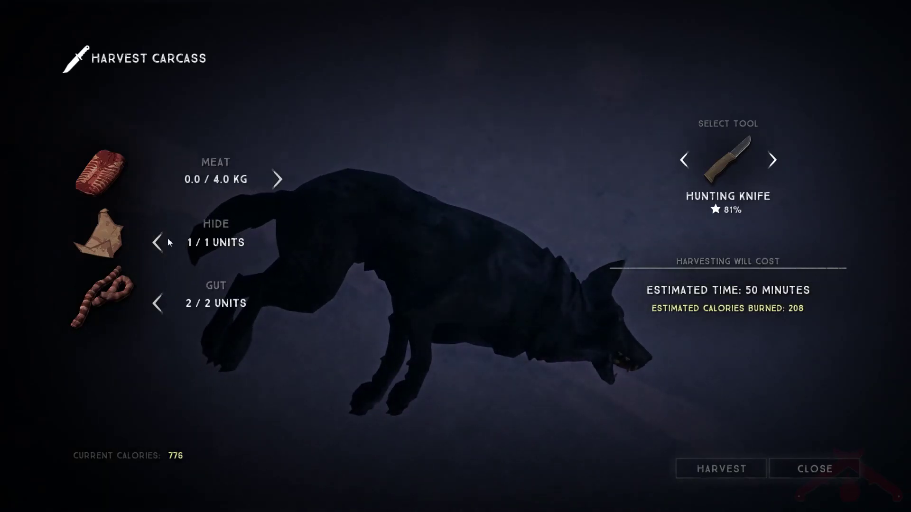
click(159, 302)
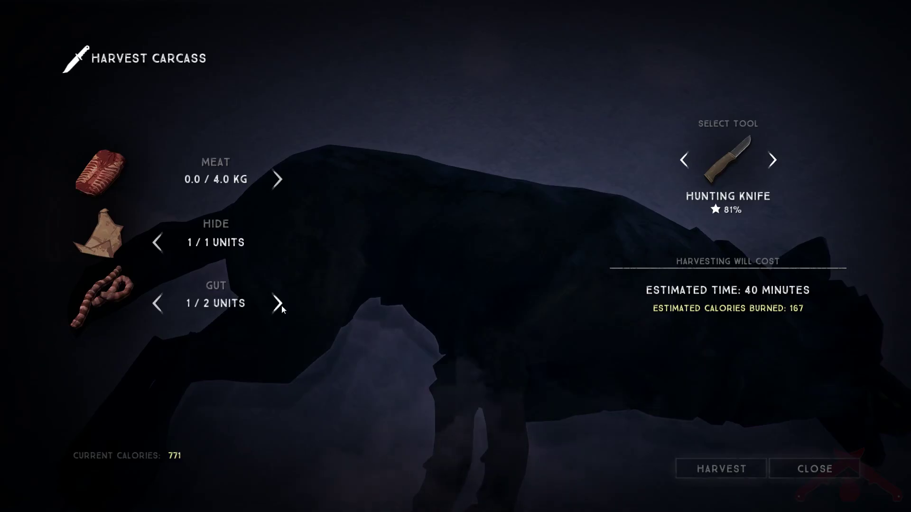
click(683, 467)
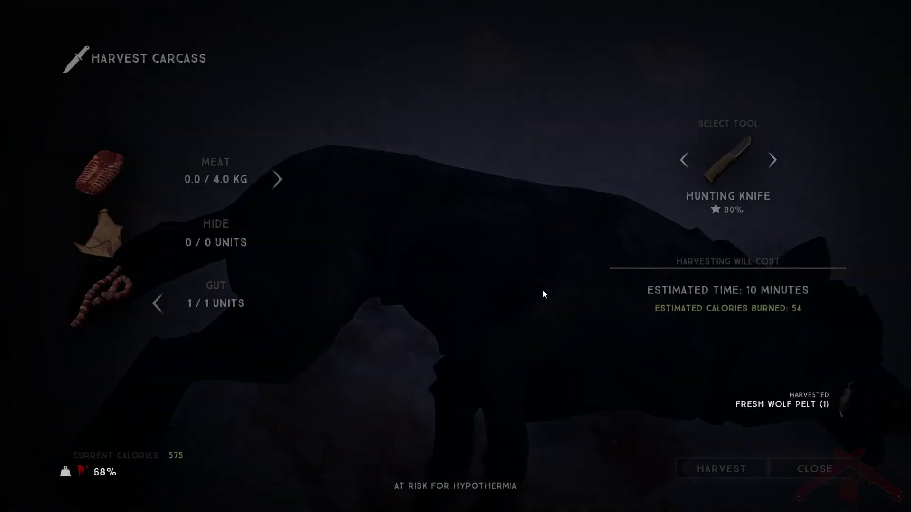
Try different meat amounts, reset meat to zero, and leave the harvest screen
click(276, 179)
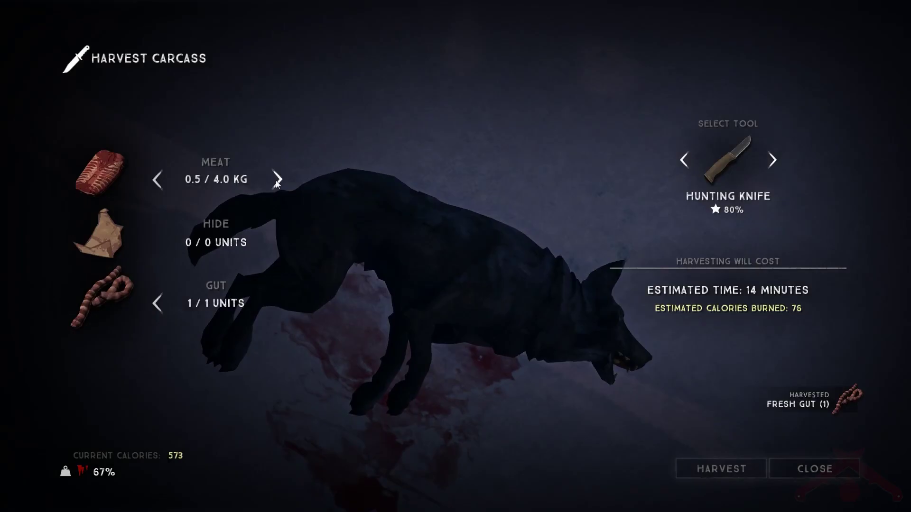
click(276, 181)
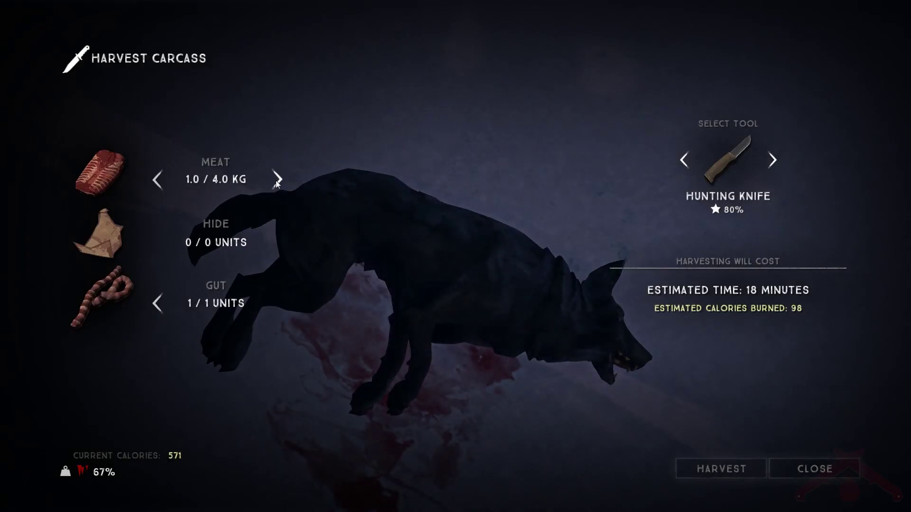
click(276, 180)
click(157, 181)
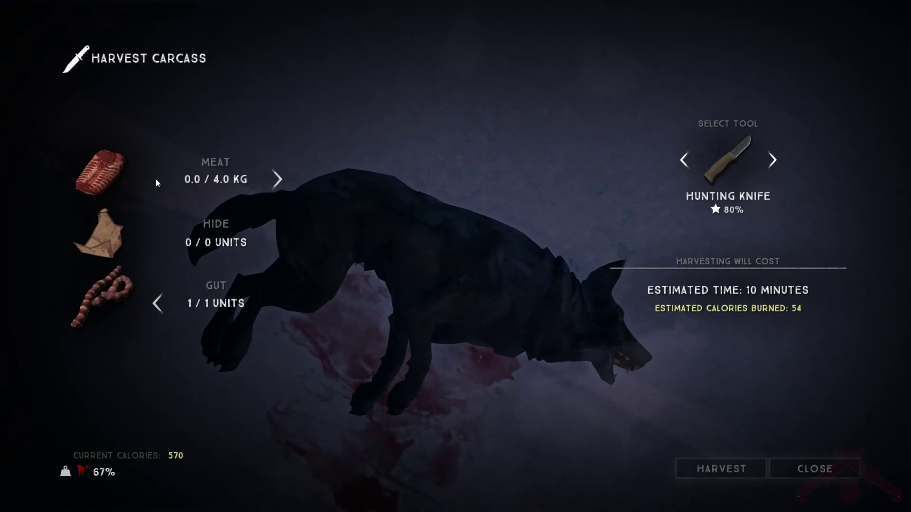
click(815, 469)
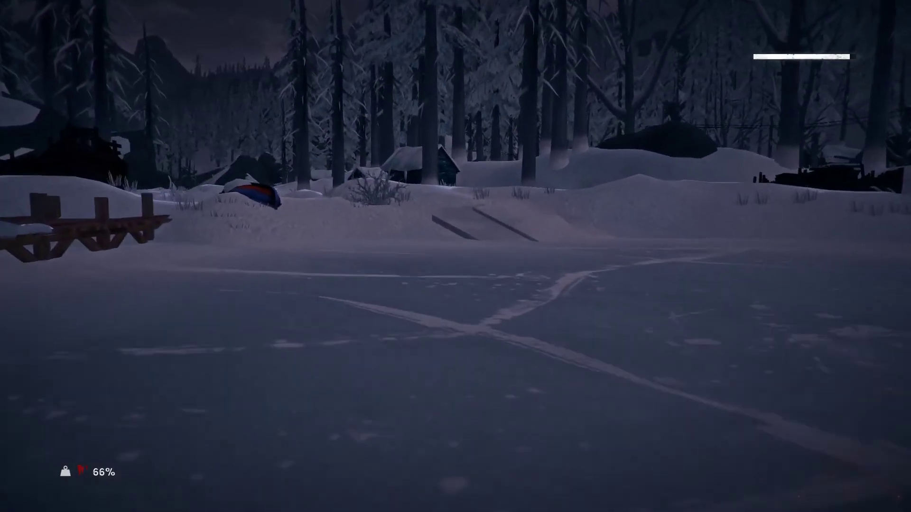
Cross the ice and follow the Coastal Townsite road to the cabin, entering through its door
key(w)
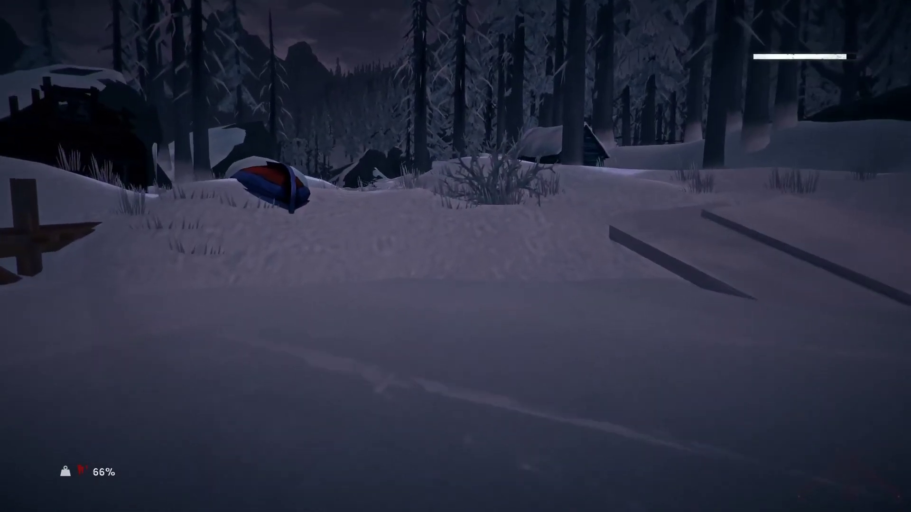
key(w)
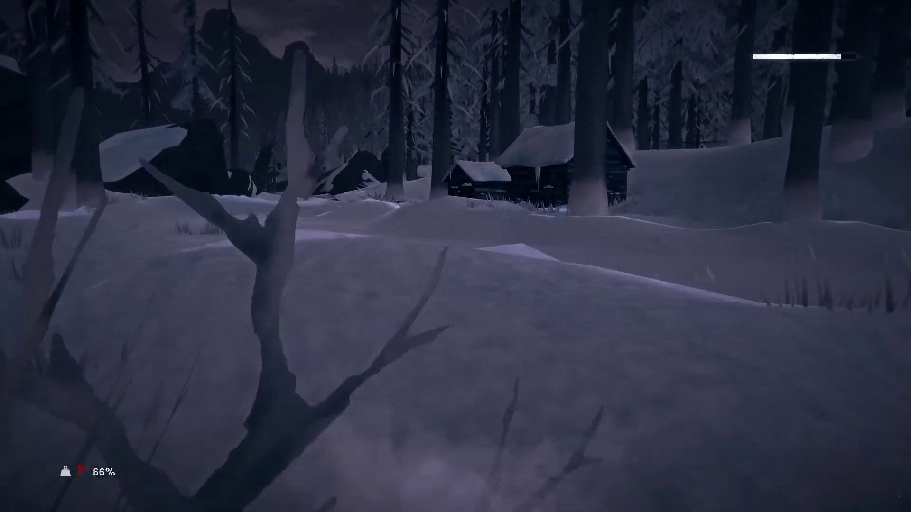
key(w)
key(shift+w)
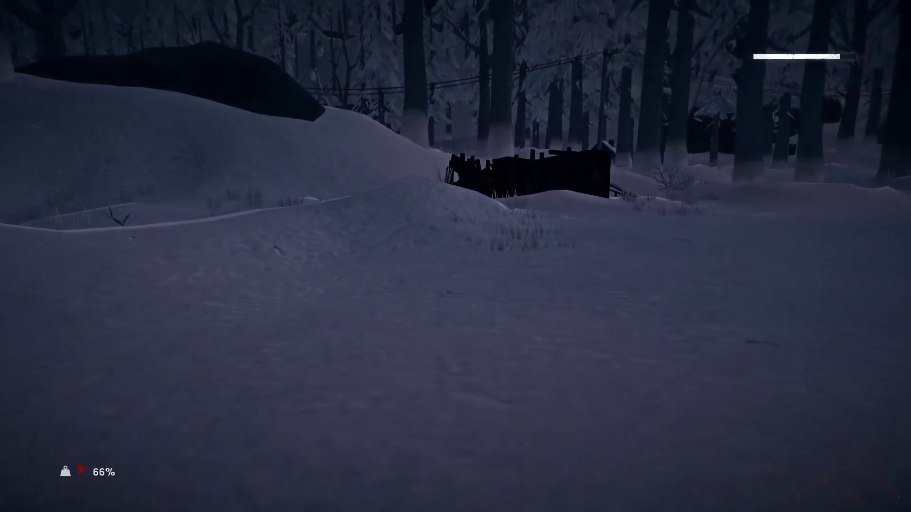
key(shift+w)
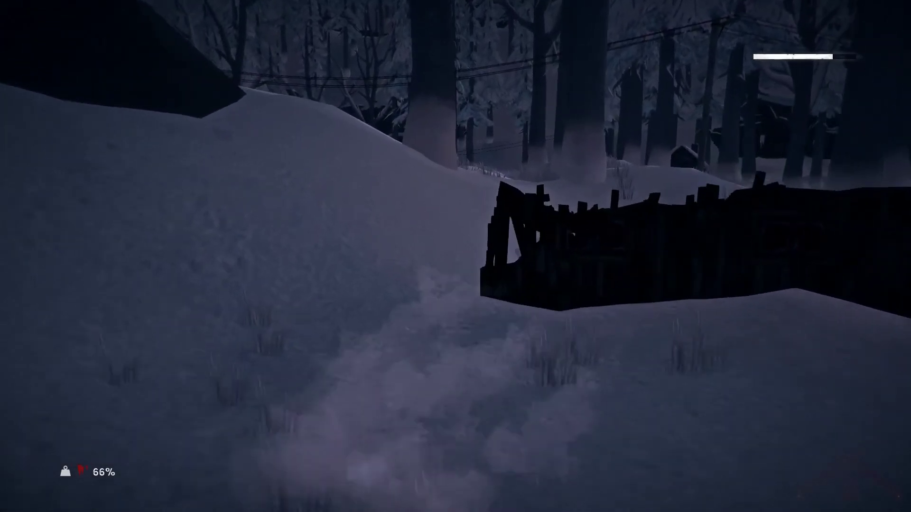
key(w)
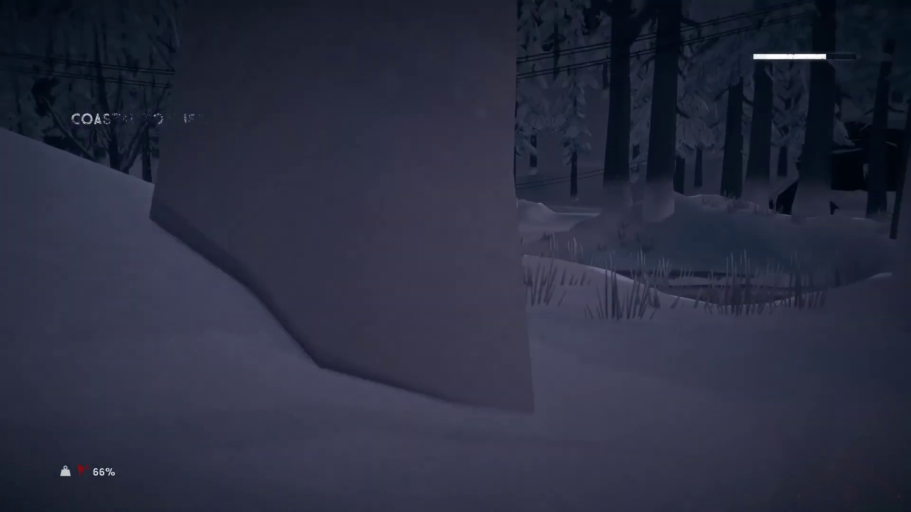
key(shift+w)
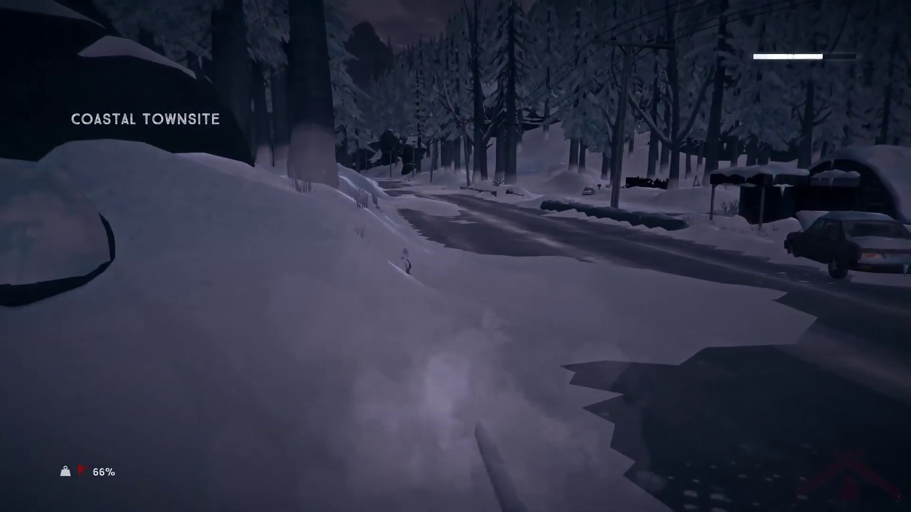
key(shift+w)
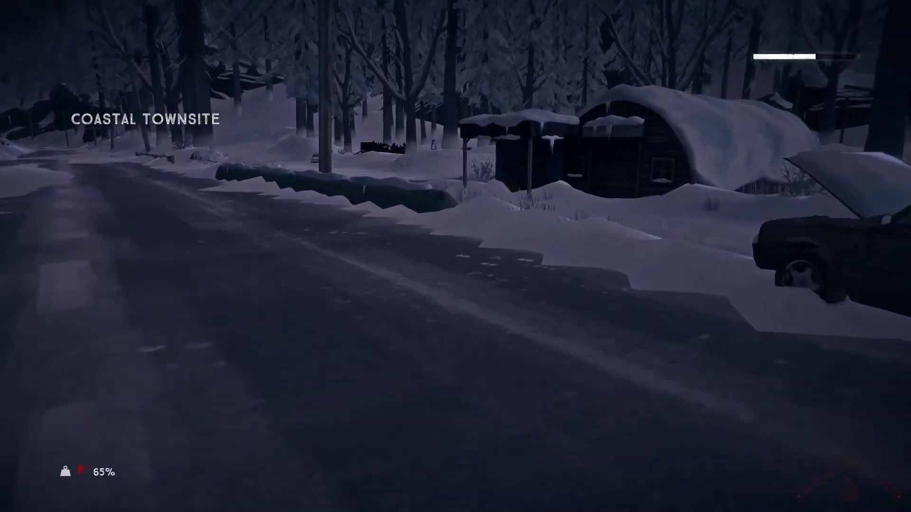
key(w)
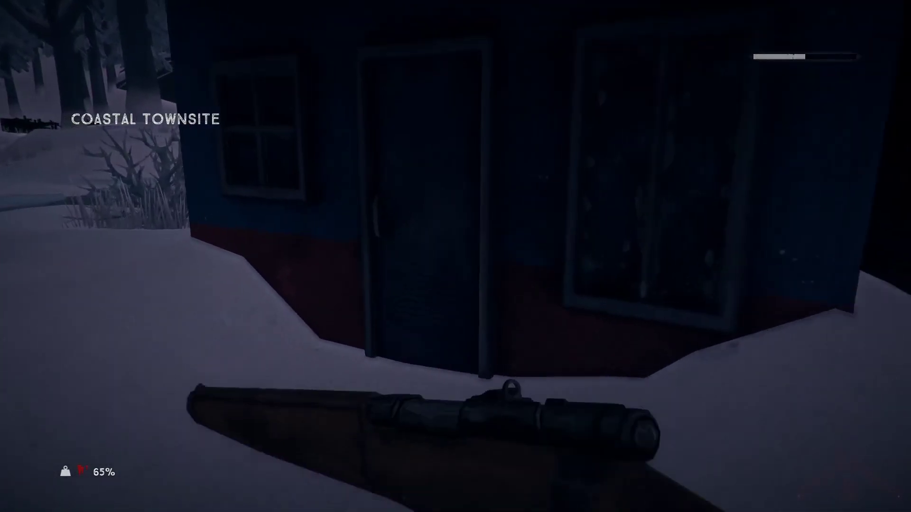
key(w)
click(454, 256)
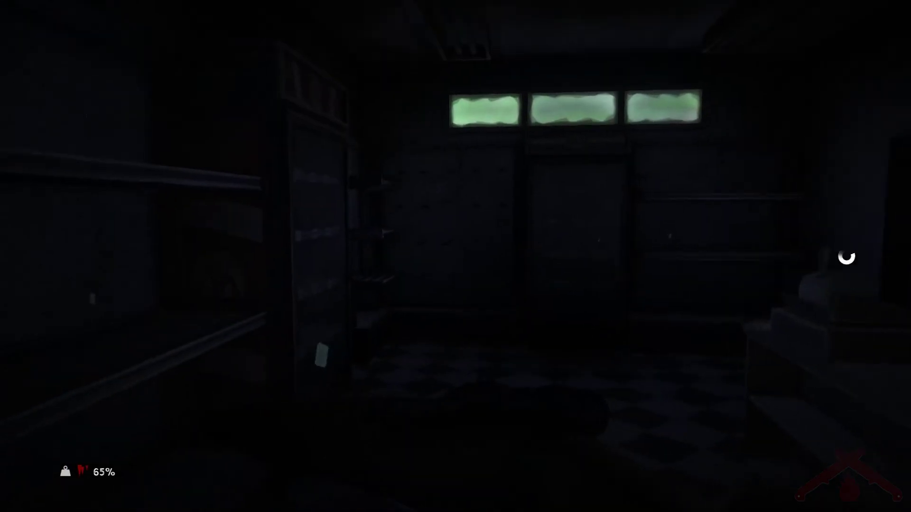
key(w)
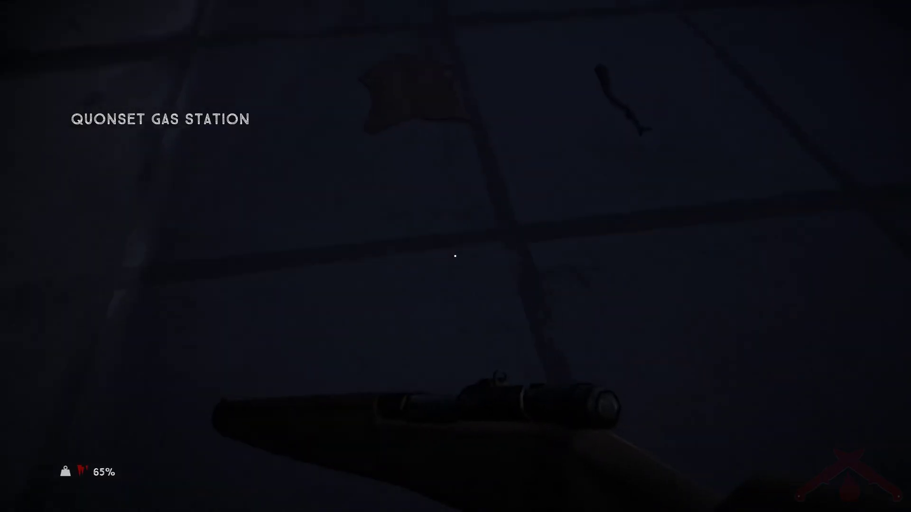
Walk into the dark room and view all items in the backpack
key(Tab)
click(455, 256)
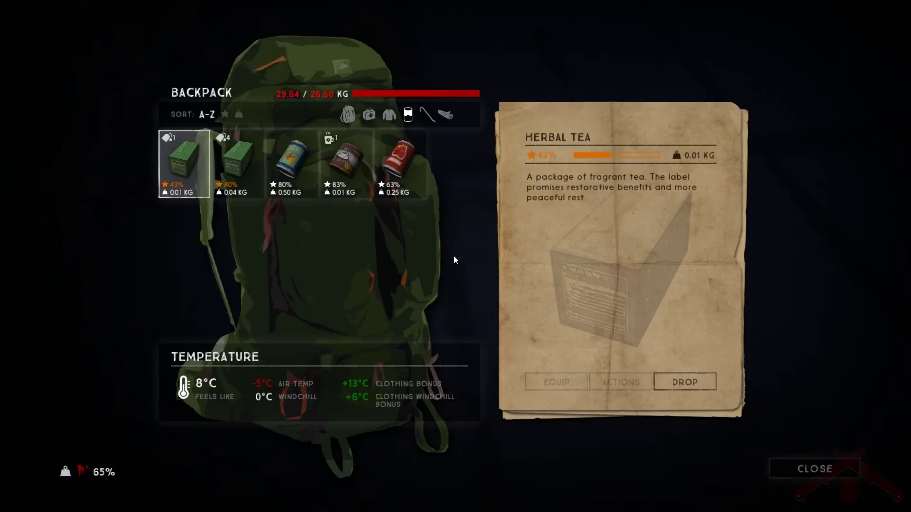
click(383, 117)
click(347, 115)
scroll(361, 238, down, 1)
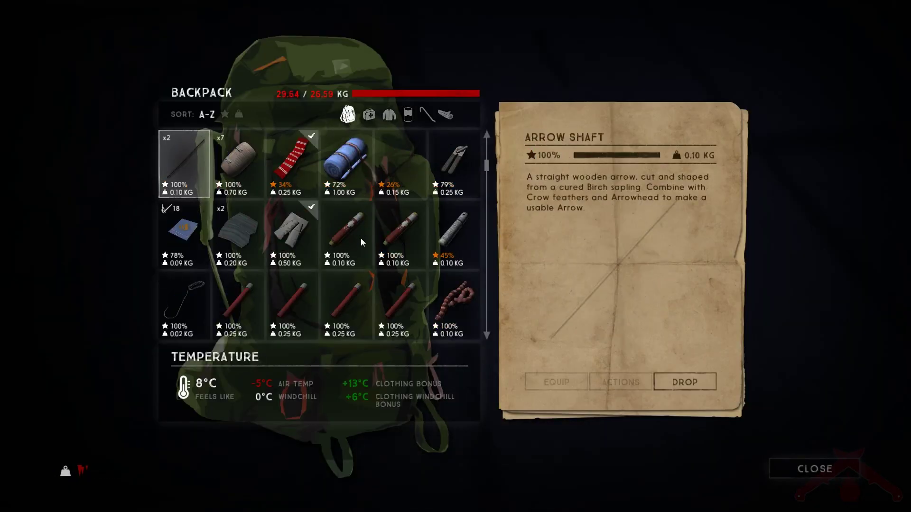
scroll(361, 238, down, 1)
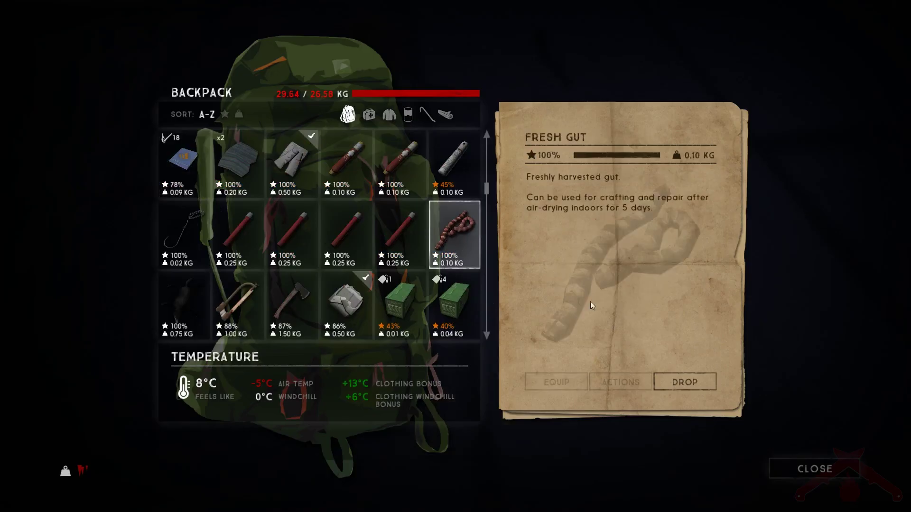
Drop the Fresh Gut and Fresh Wolf Pelt, then close the backpack
click(679, 389)
click(676, 378)
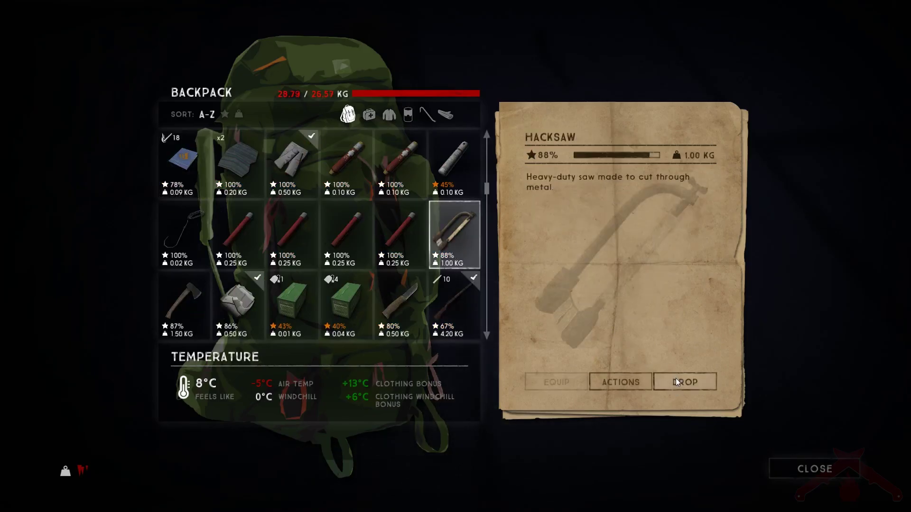
click(803, 467)
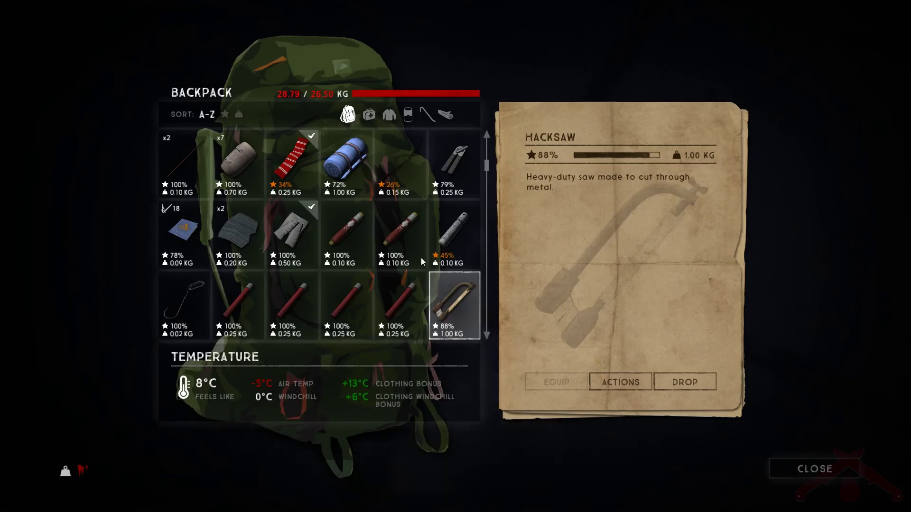
scroll(403, 269, down, 3)
scroll(404, 269, down, 3)
scroll(404, 269, down, 3)
scroll(404, 268, down, 1)
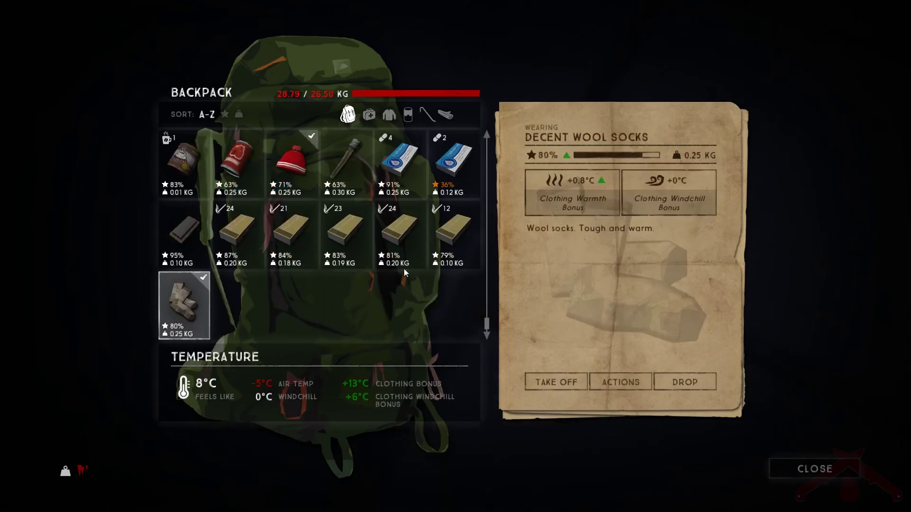
scroll(403, 268, up, 6)
scroll(404, 268, up, 6)
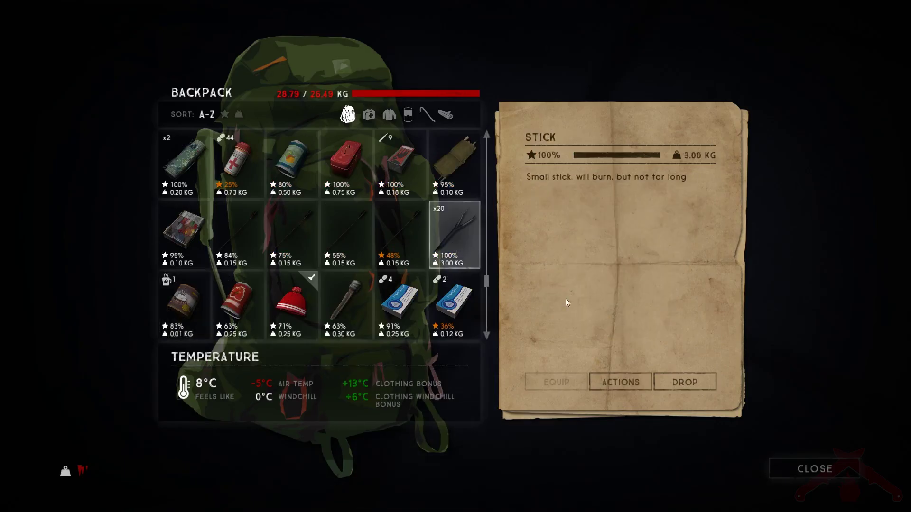
click(803, 467)
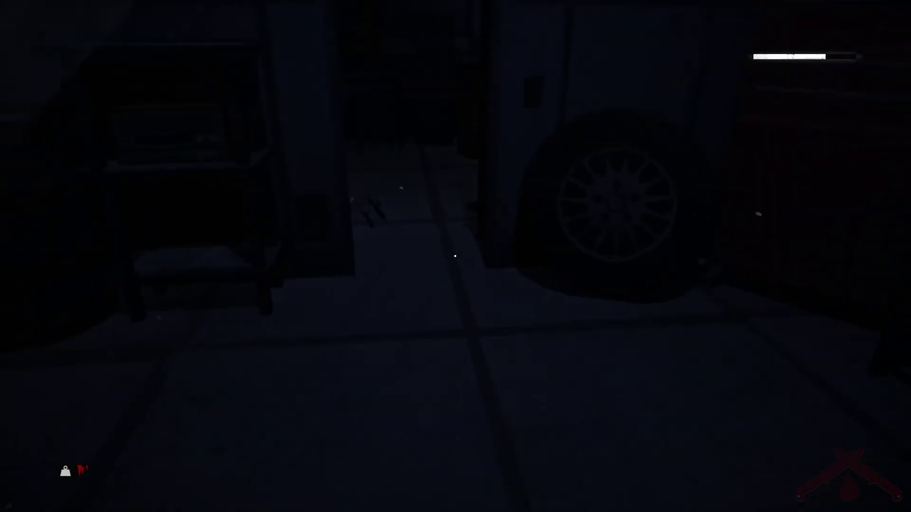
Drop all twenty sticks from the backpack onto the garage floor, leaving 25.79 kg
key(Tab)
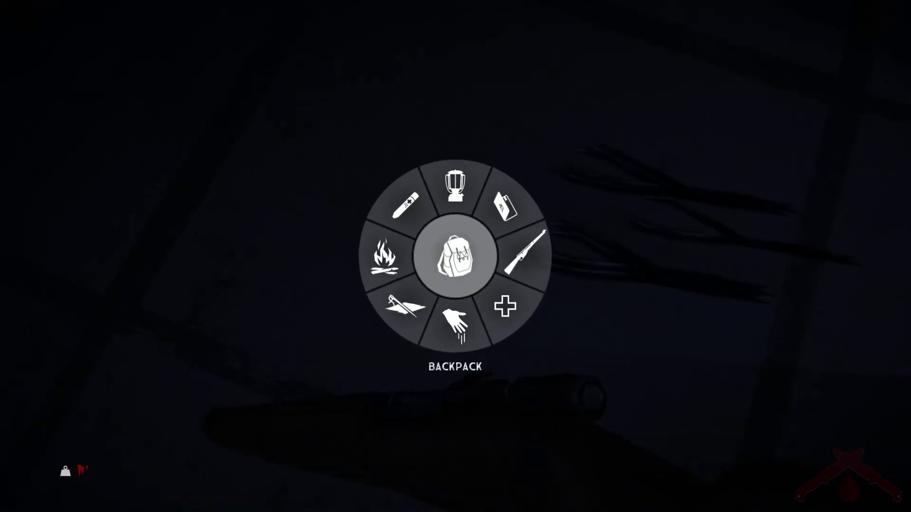
click(455, 254)
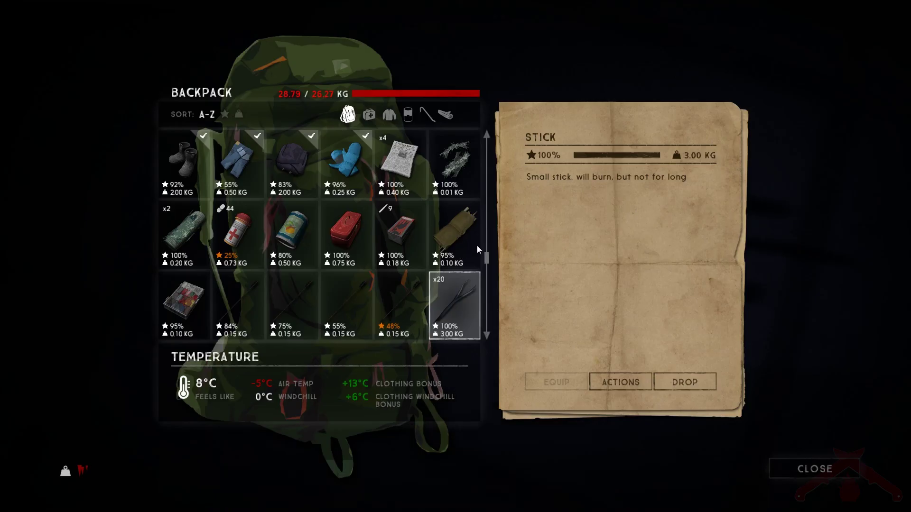
click(670, 382)
click(492, 296)
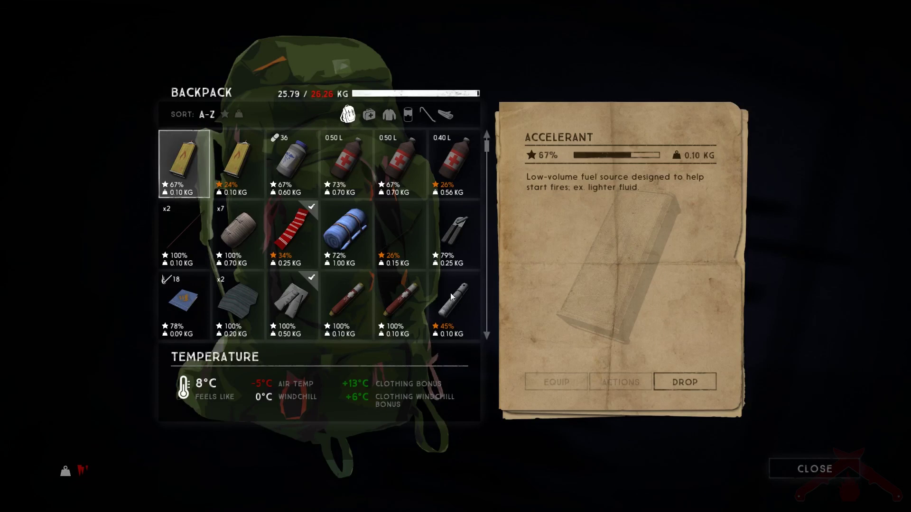
scroll(475, 304, down, 1)
key(Escape)
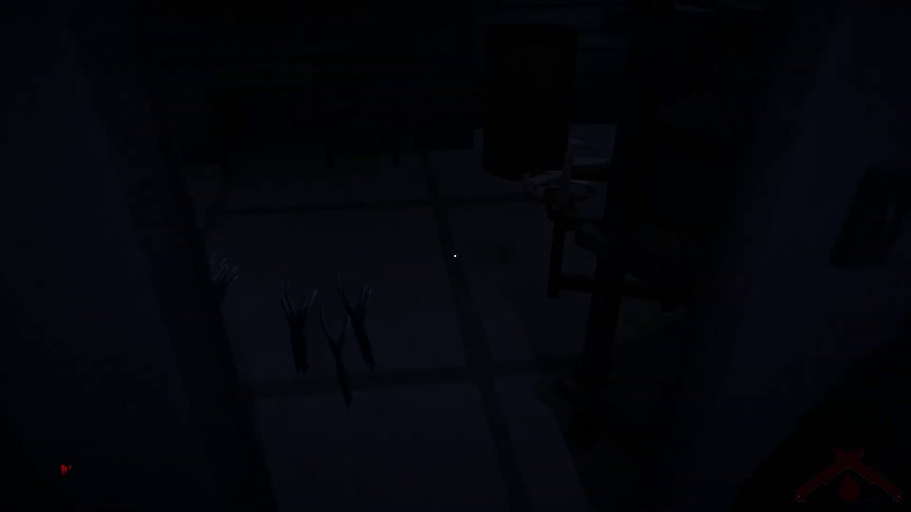
Drop the hatchet and the hunting rifle from the backpack's tools
key(Tab)
click(456, 256)
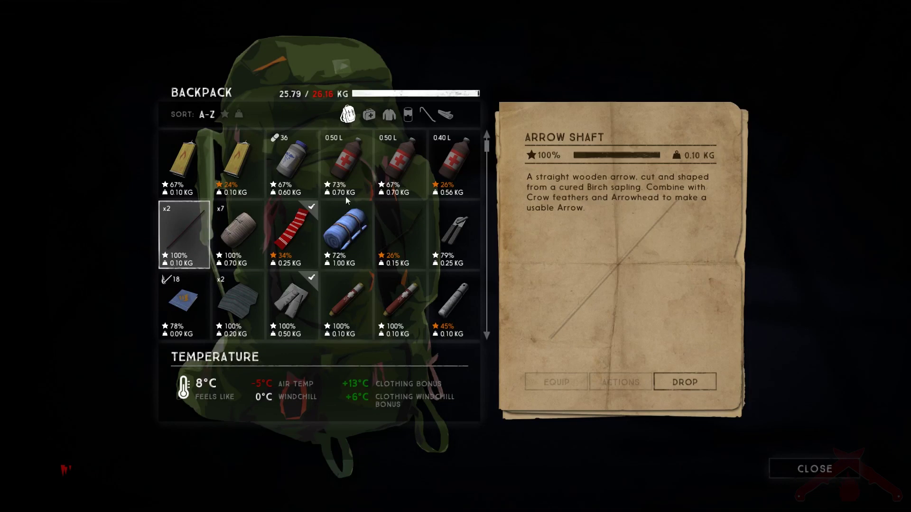
click(427, 116)
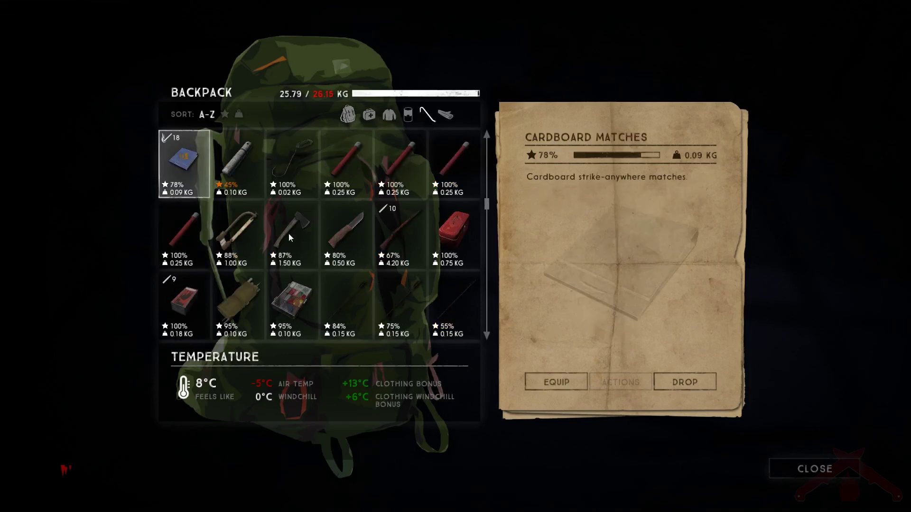
click(290, 238)
click(685, 383)
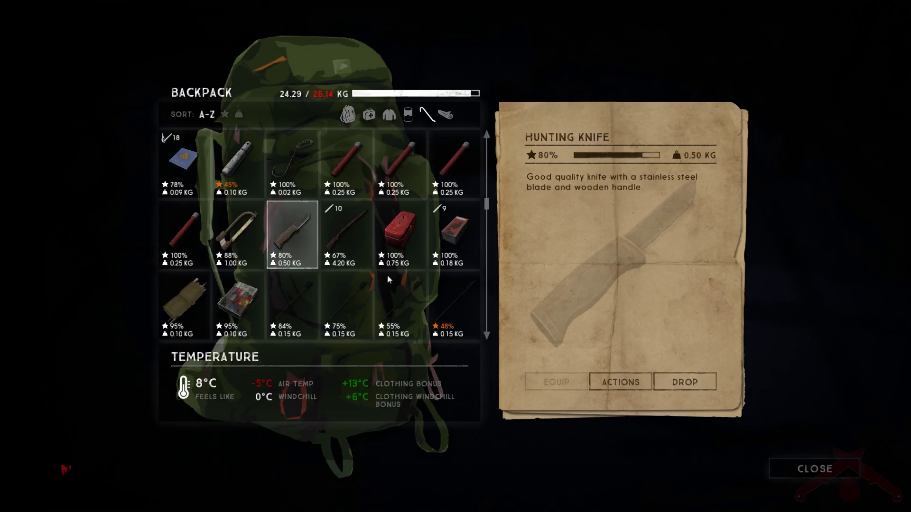
click(346, 235)
click(674, 384)
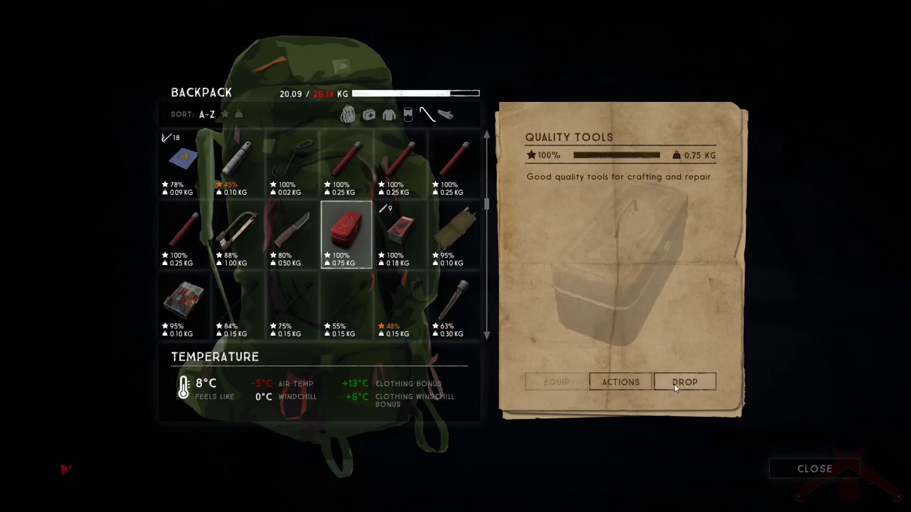
scroll(412, 287, down, 1)
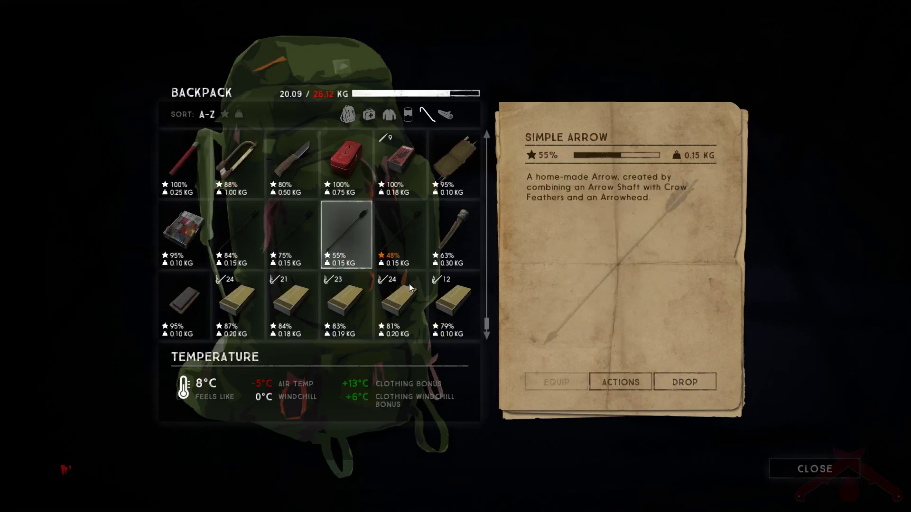
Review the journal's mission item list, which shows sticks at 26/50
key(Escape)
key(Tab)
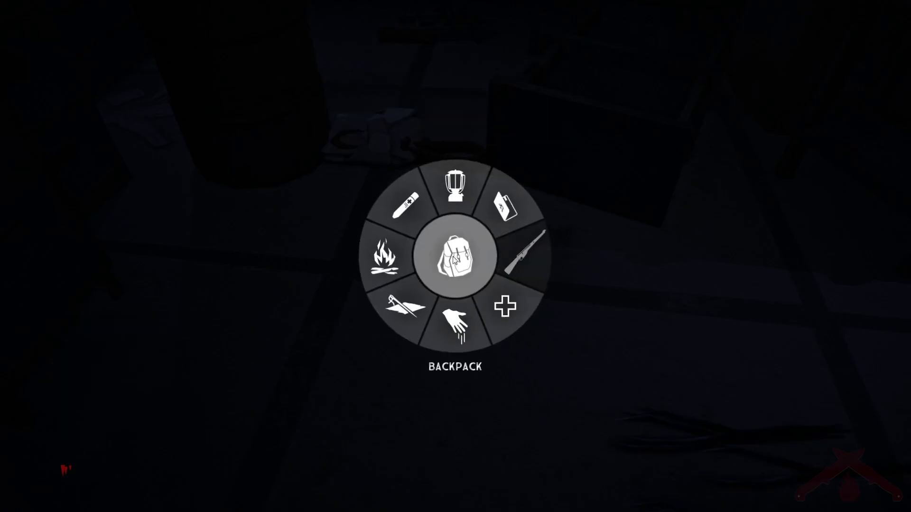
click(511, 222)
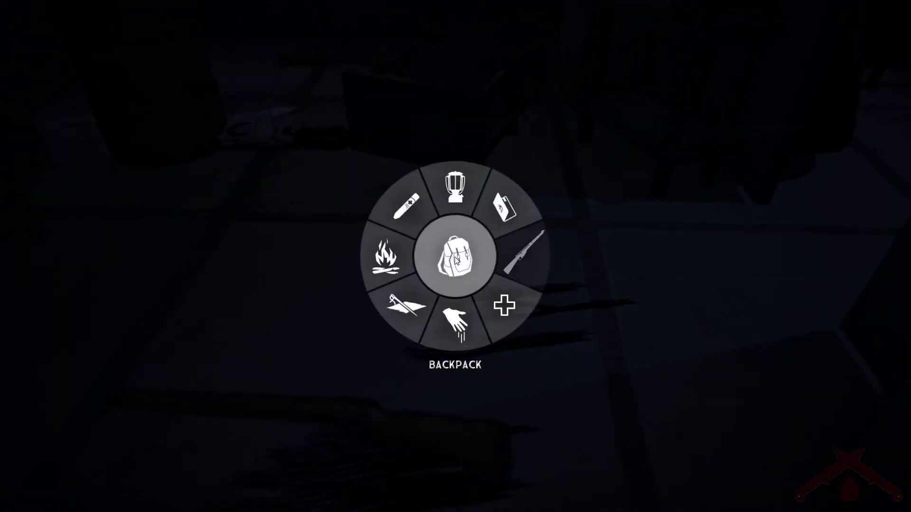
click(447, 249)
scroll(358, 264, up, 3)
scroll(358, 265, down, 2)
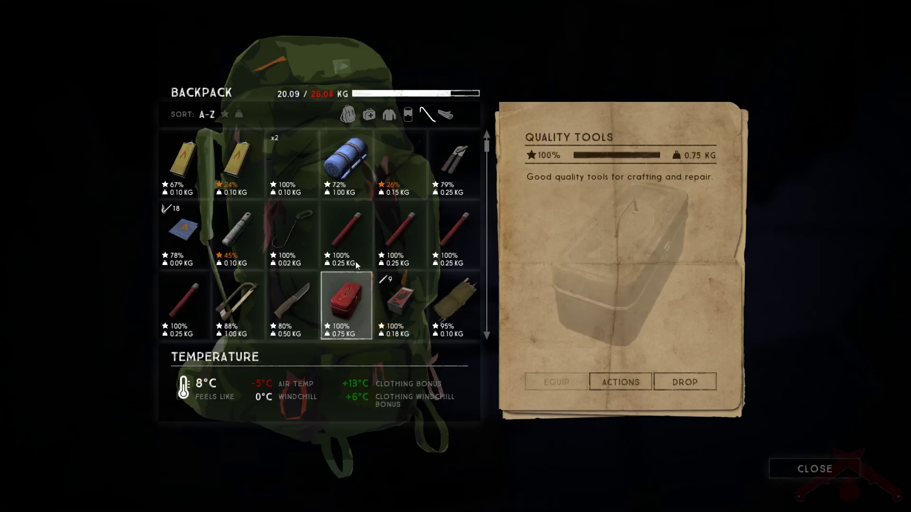
Drop the Bandage stack and both Old Man's Beard dressings, lowering the load to 19.19 kg
click(372, 118)
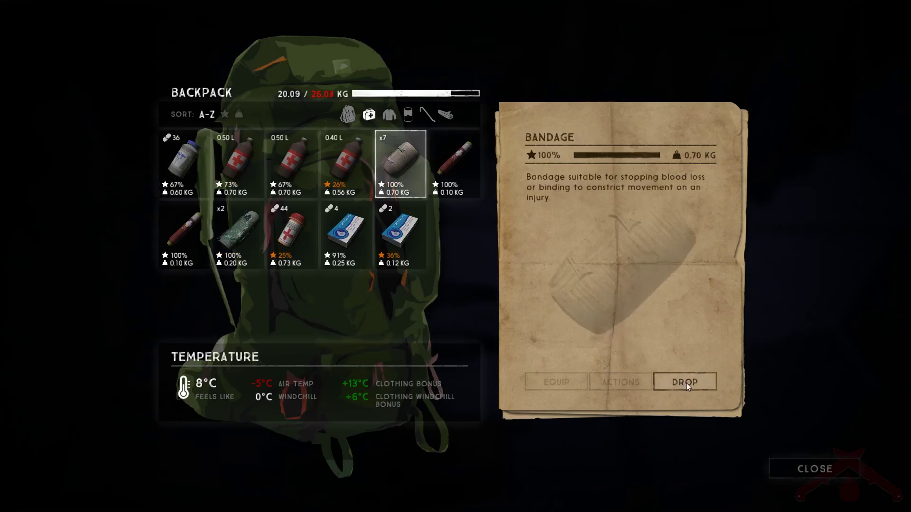
click(687, 383)
click(475, 307)
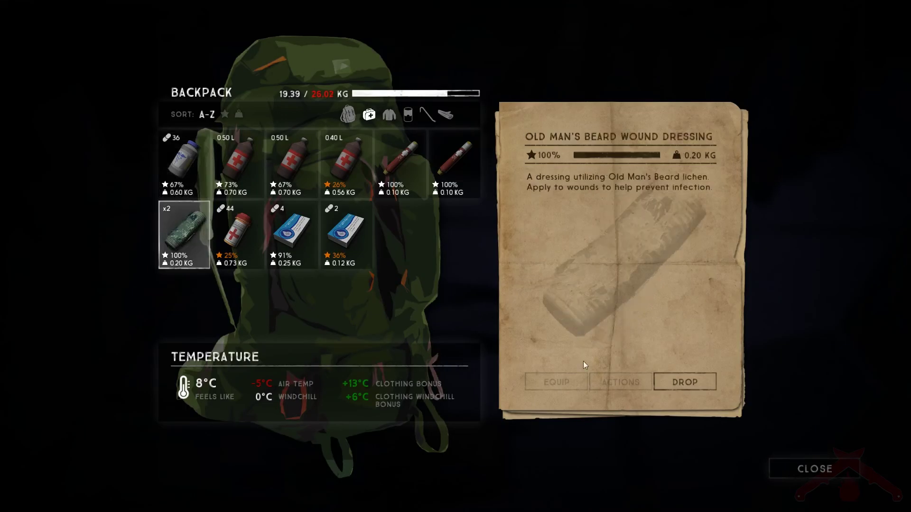
click(687, 380)
click(690, 382)
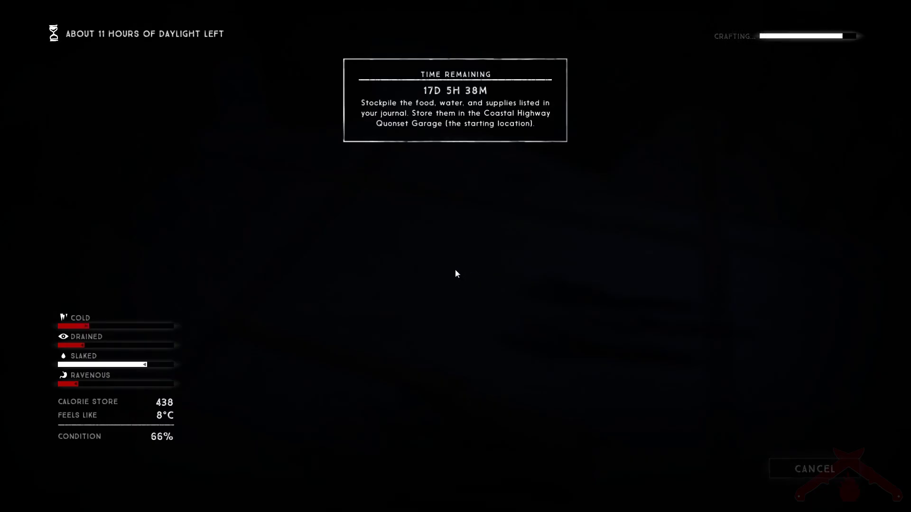
Drop the two freshly crafted bandages from the first-aid items, leaving 19.09 kg
key(Tab)
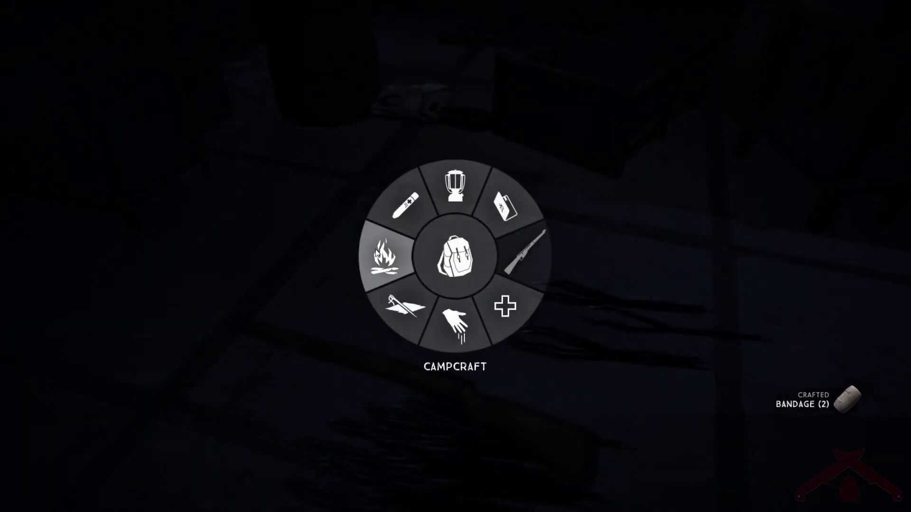
click(399, 302)
key(Tab)
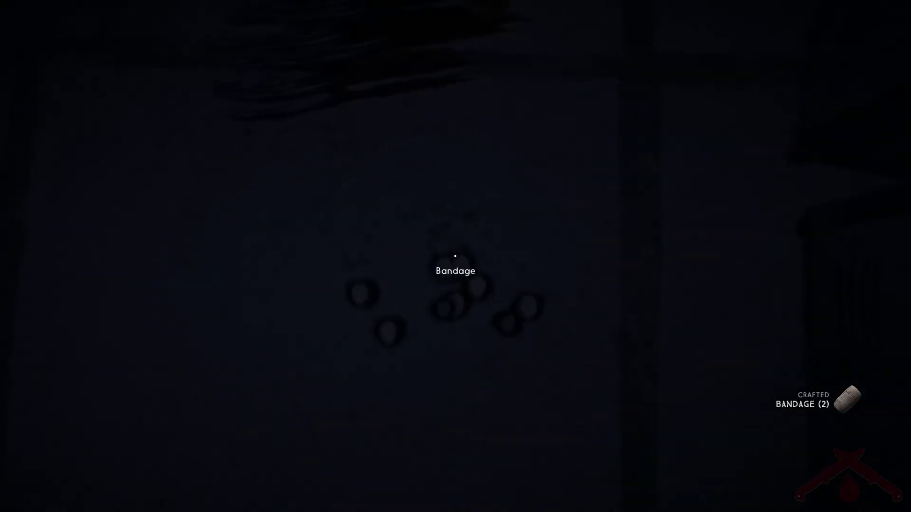
key(Tab)
click(442, 247)
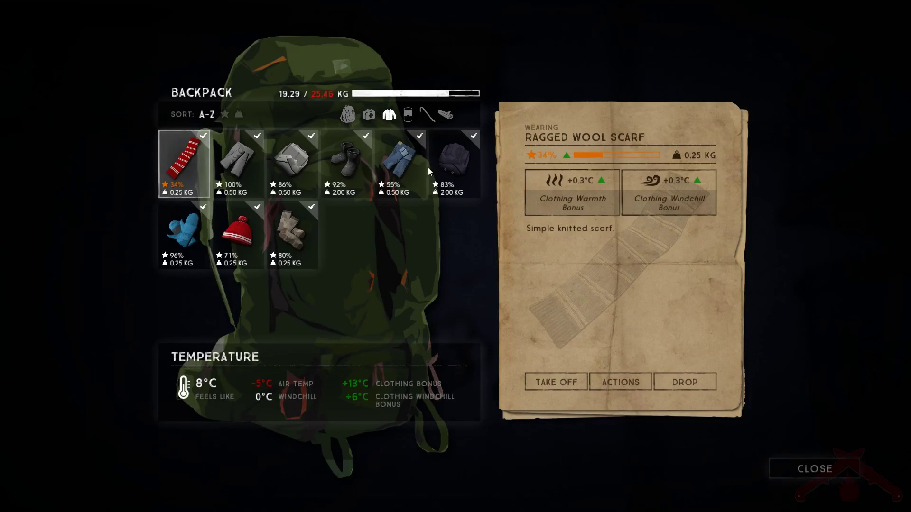
click(369, 115)
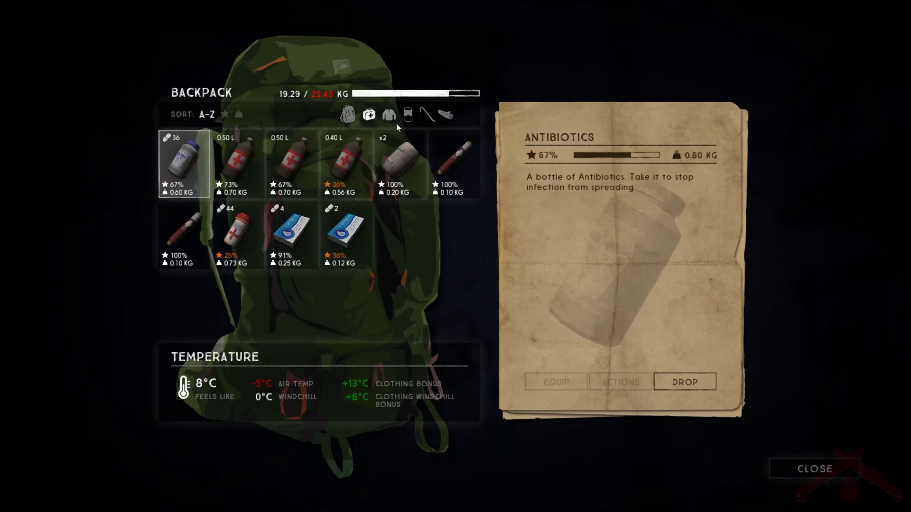
click(402, 153)
click(693, 378)
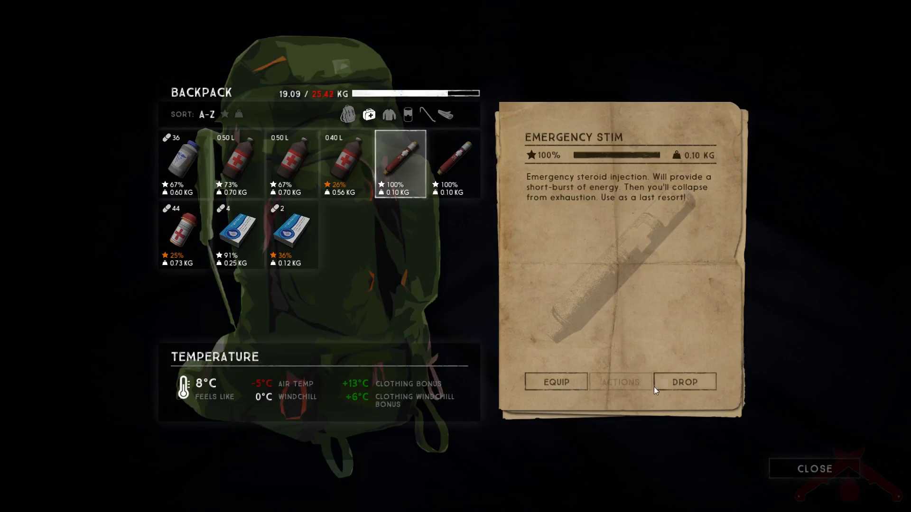
click(815, 468)
key(Tab)
View the mission List of Items: bandages 11/10, sticks 26/50; food, wood, water short
click(487, 229)
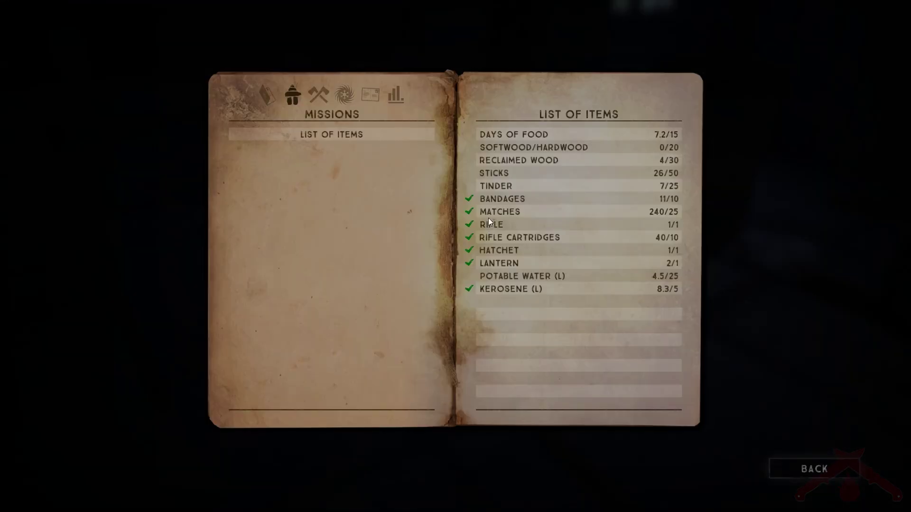